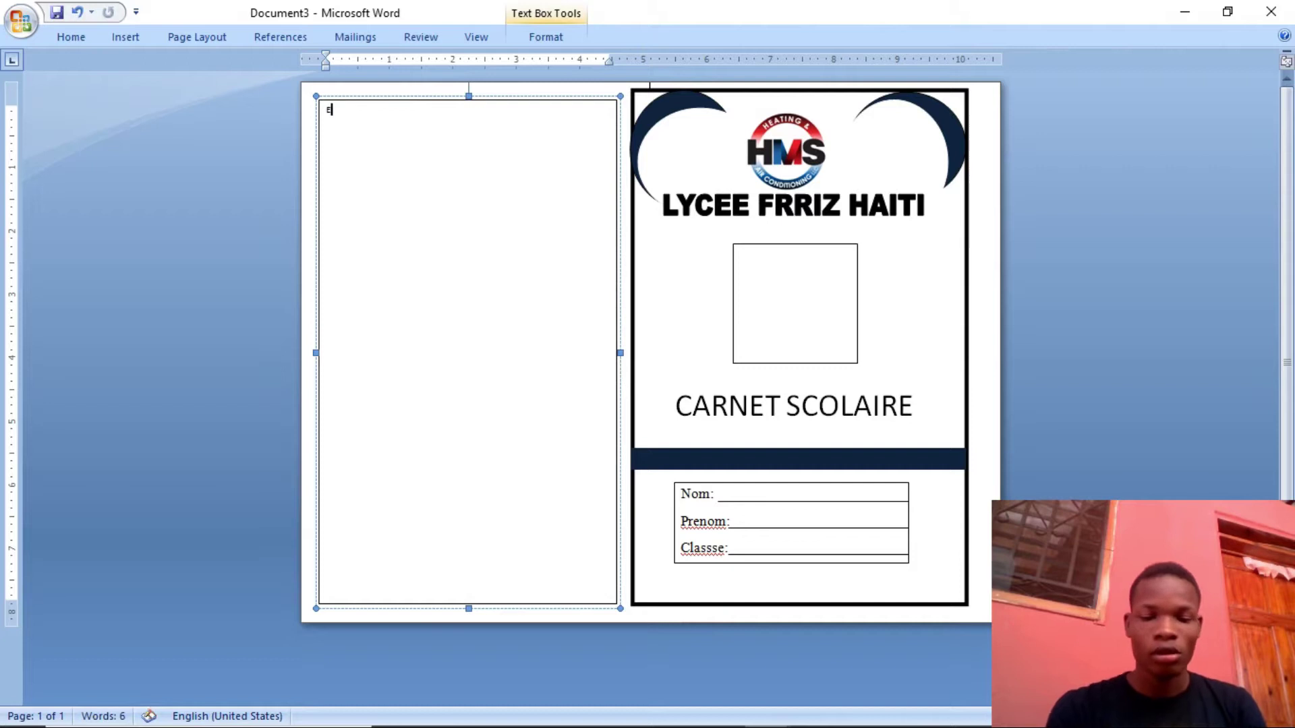
# Enter the heading "Etrait des reglement du lycee" in the empty text box beside the card cover.
pyautogui.write('tr')
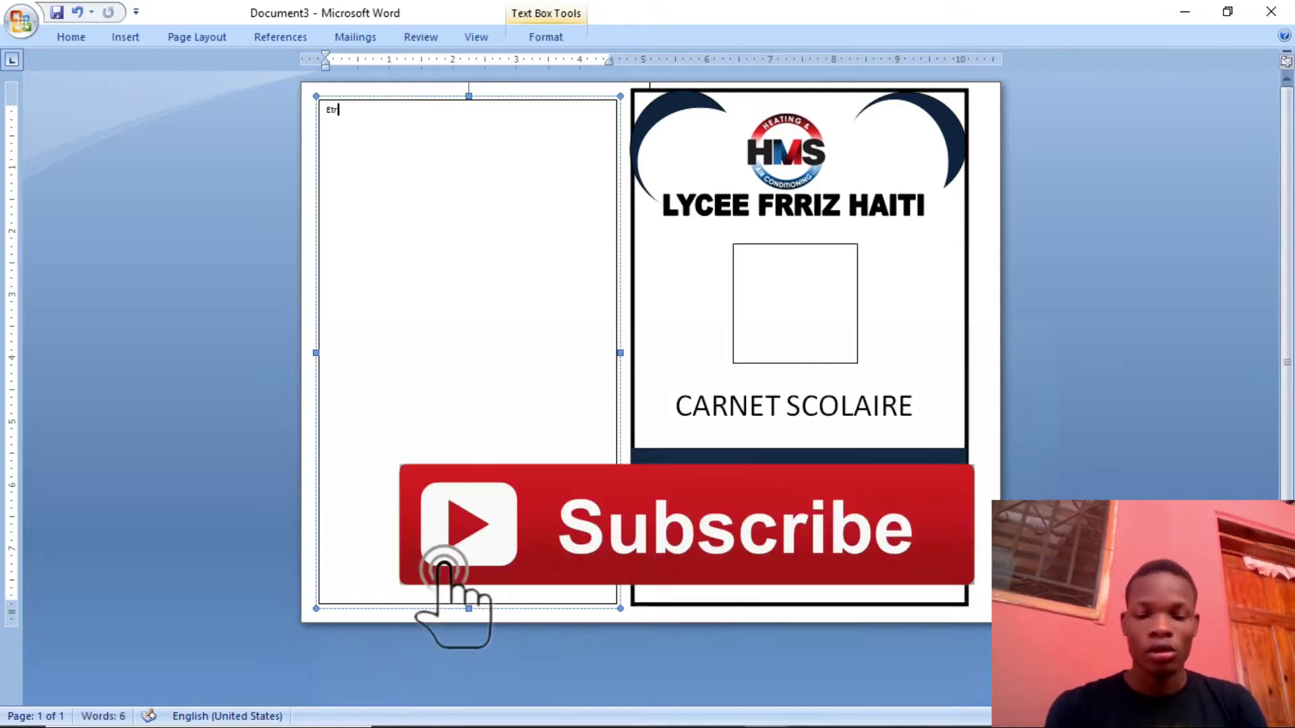
pyautogui.write('ait')
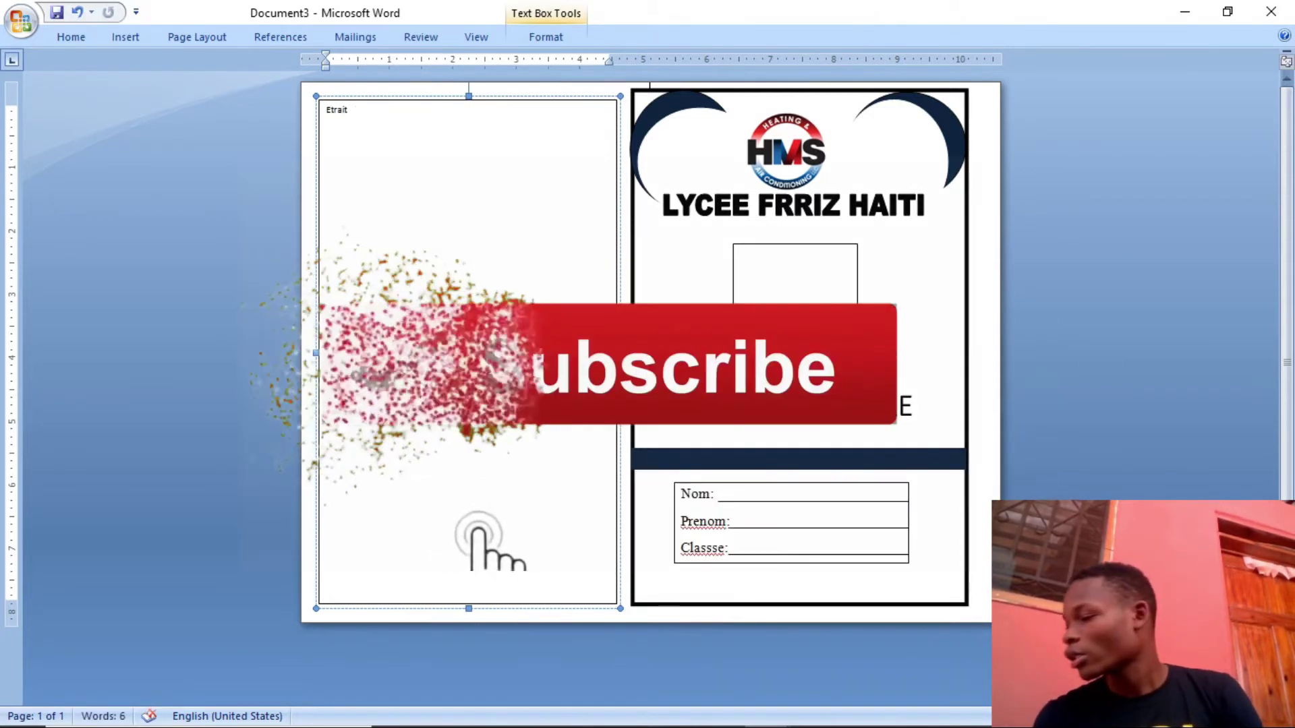
pyautogui.write(' de sre')
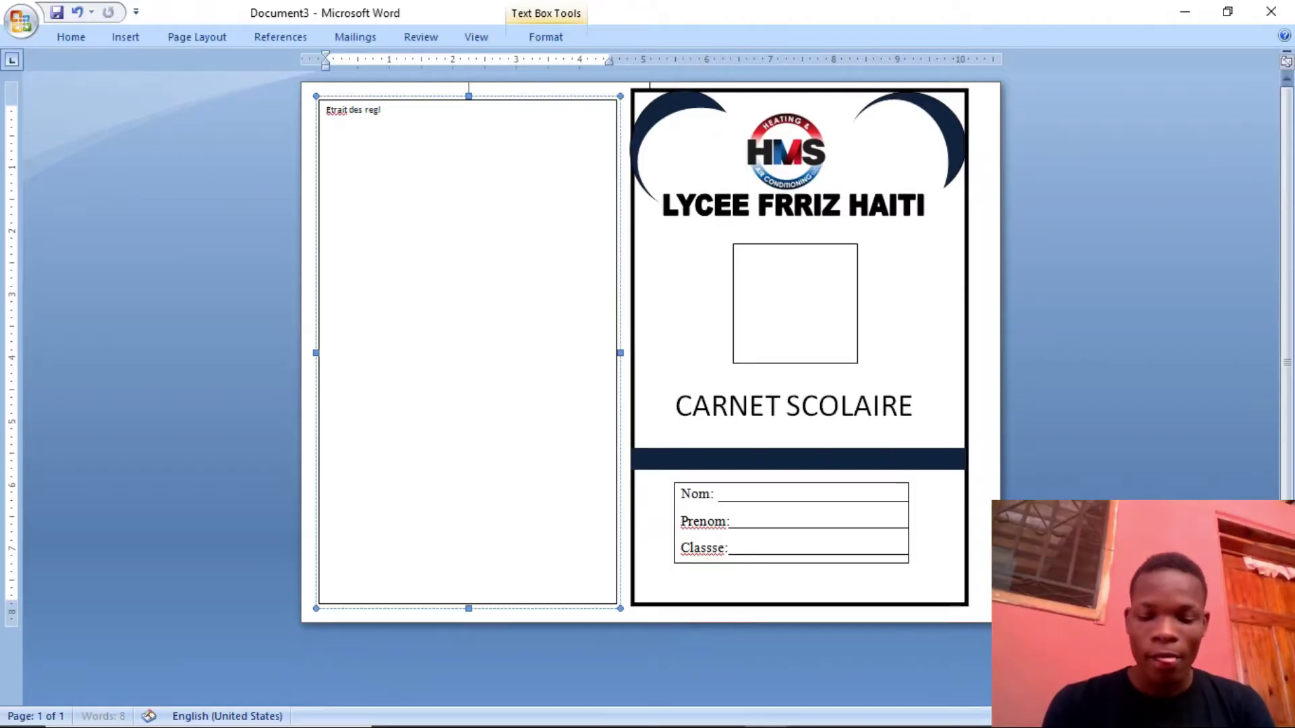
pyautogui.write('ement')
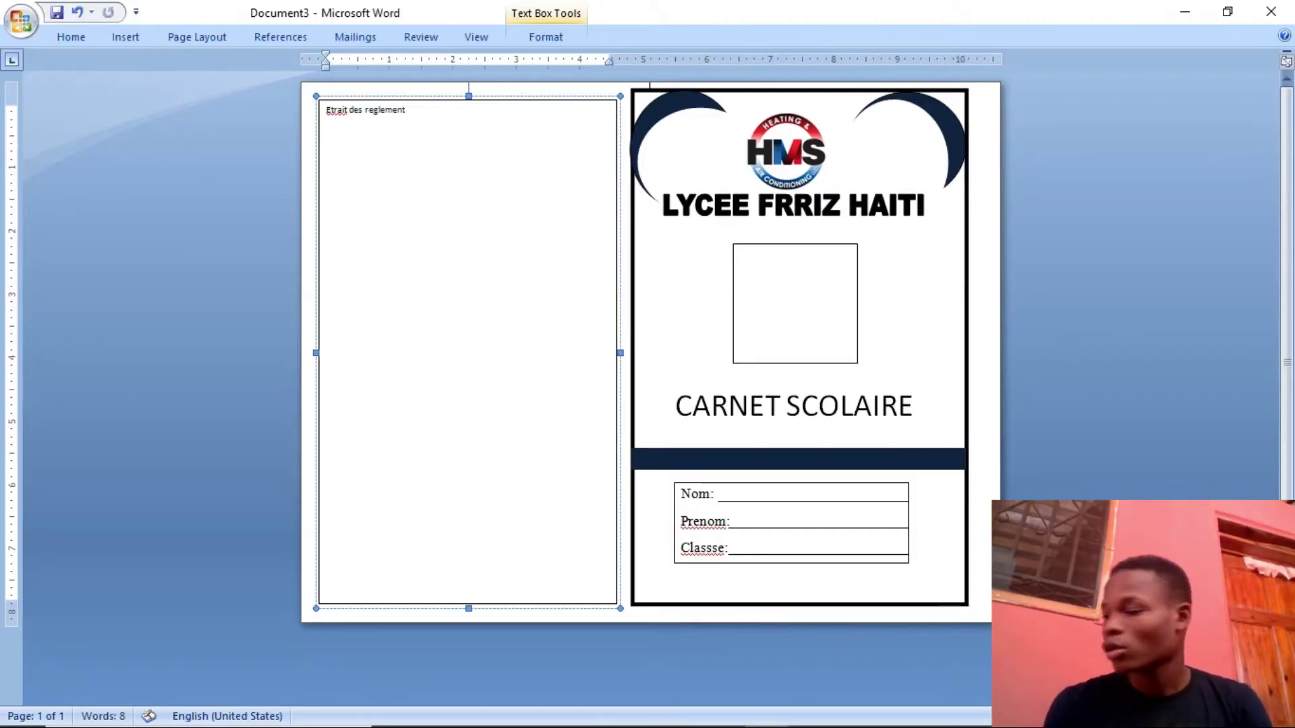
pyautogui.write(' du lyc')
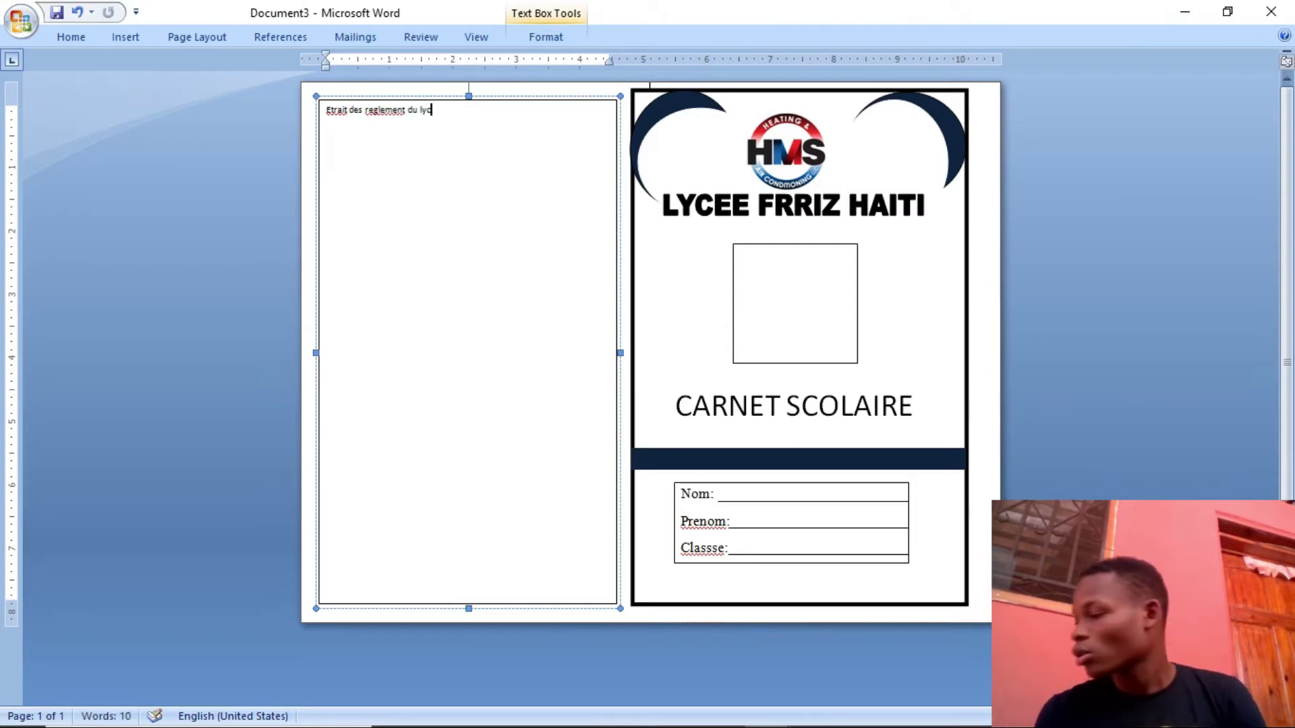
pyautogui.write('ee')
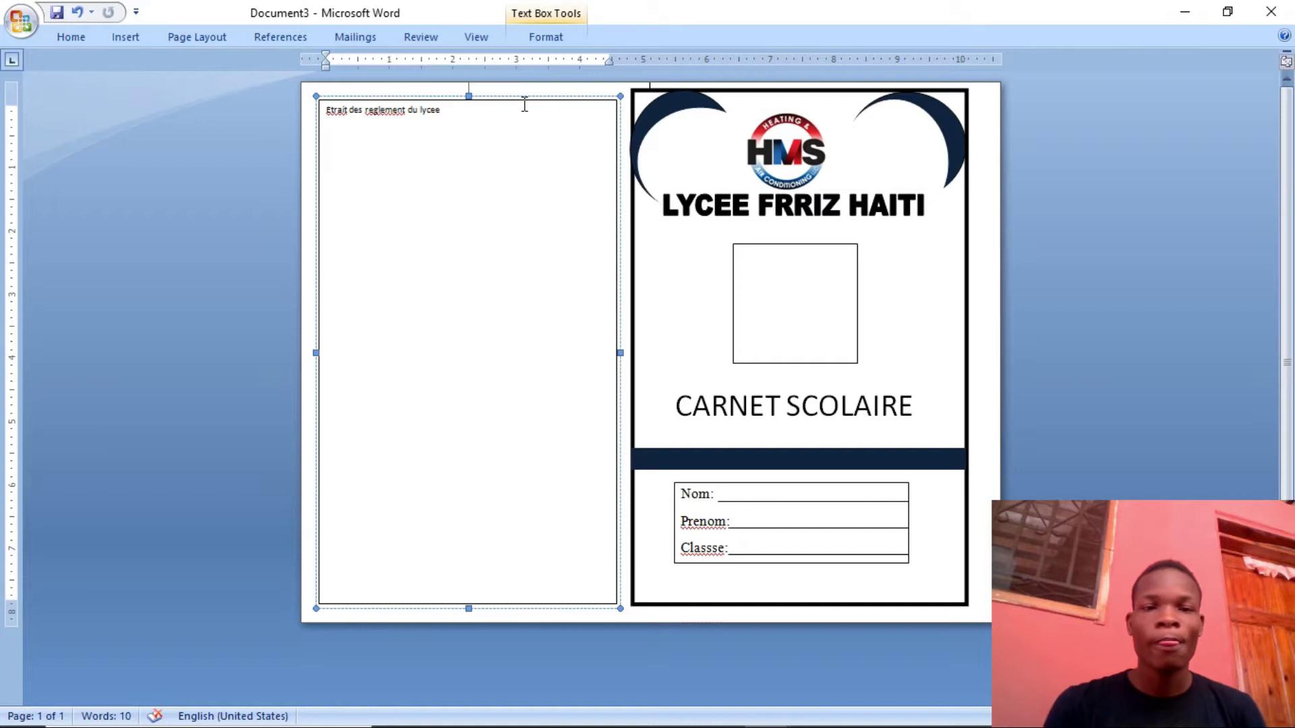
# Center the heading "Etrait des reglement du lycee" and insert a blank line above it.
pyautogui.moveTo(457, 114); pyautogui.dragTo(314, 112)
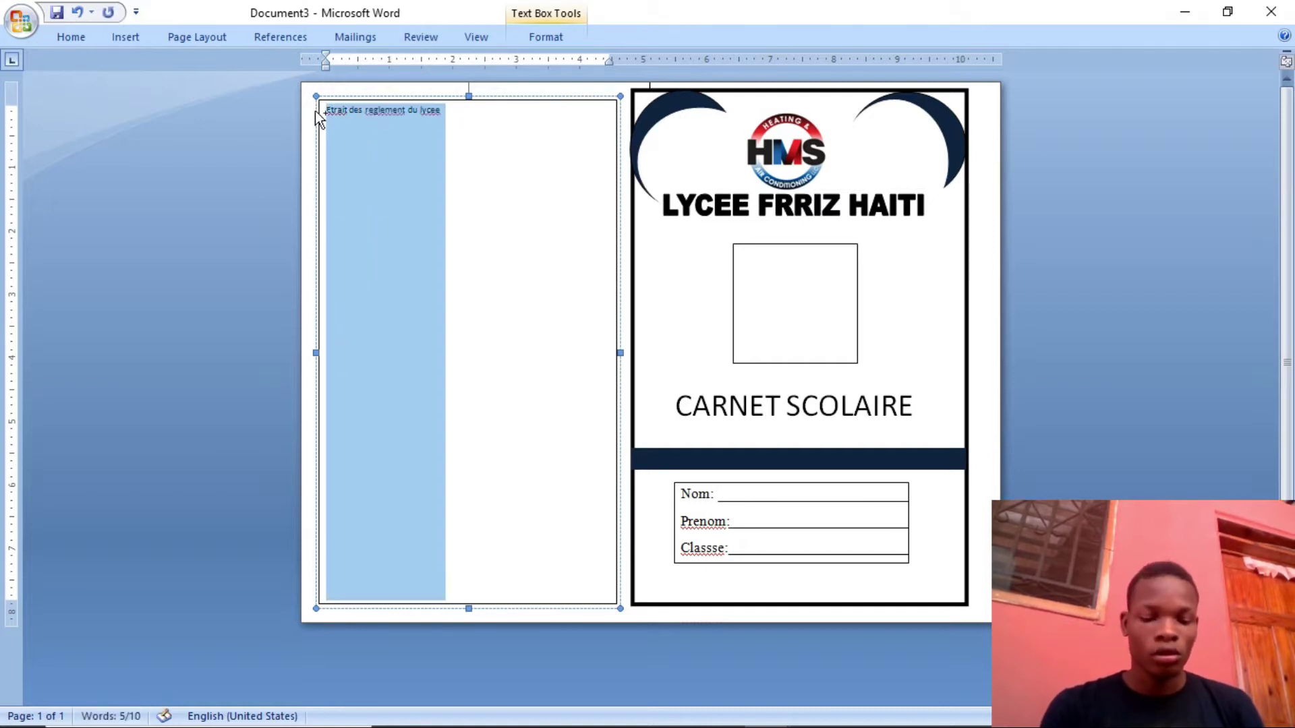
pyautogui.click(80, 37)
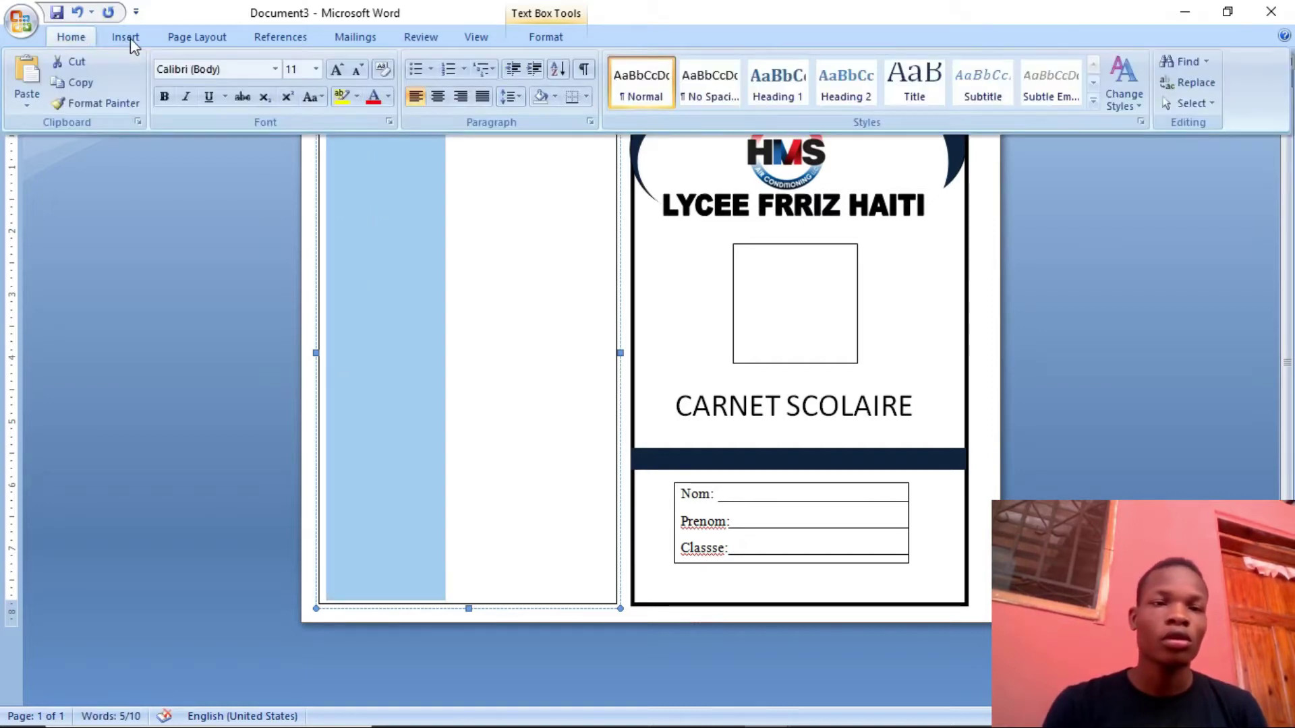
pyautogui.click(437, 96)
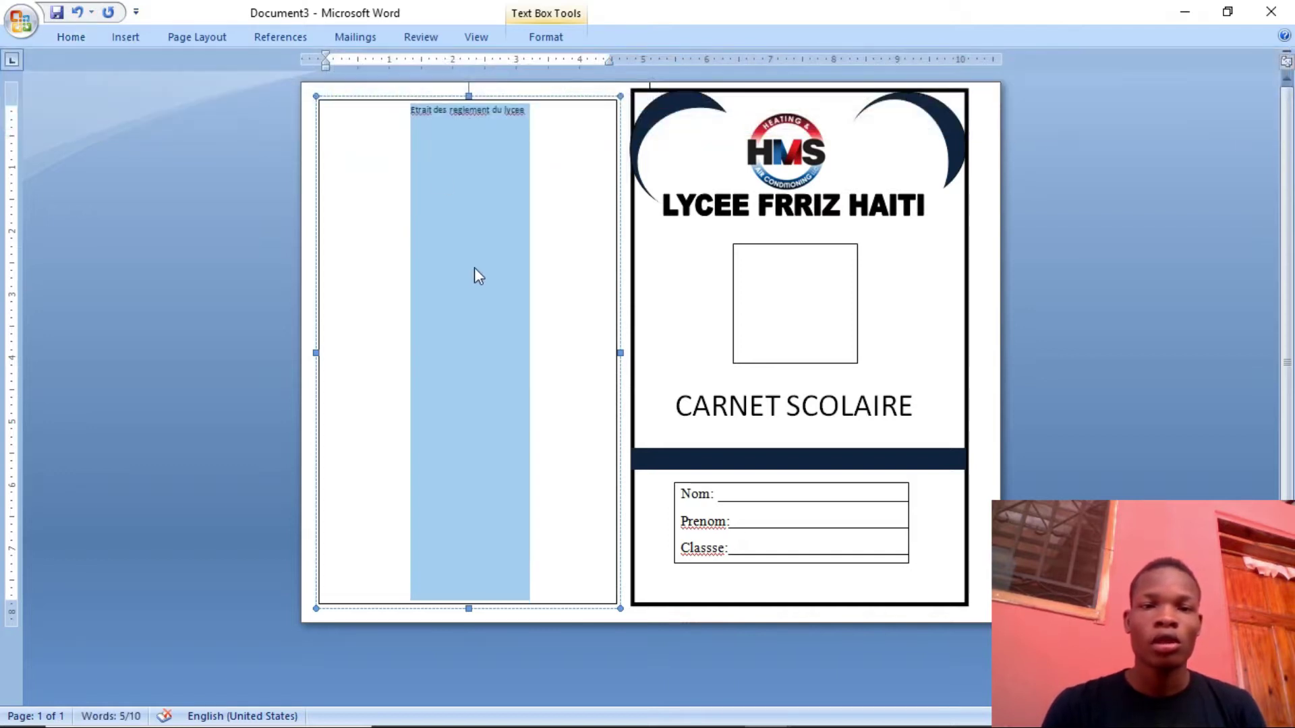
pyautogui.click(477, 109)
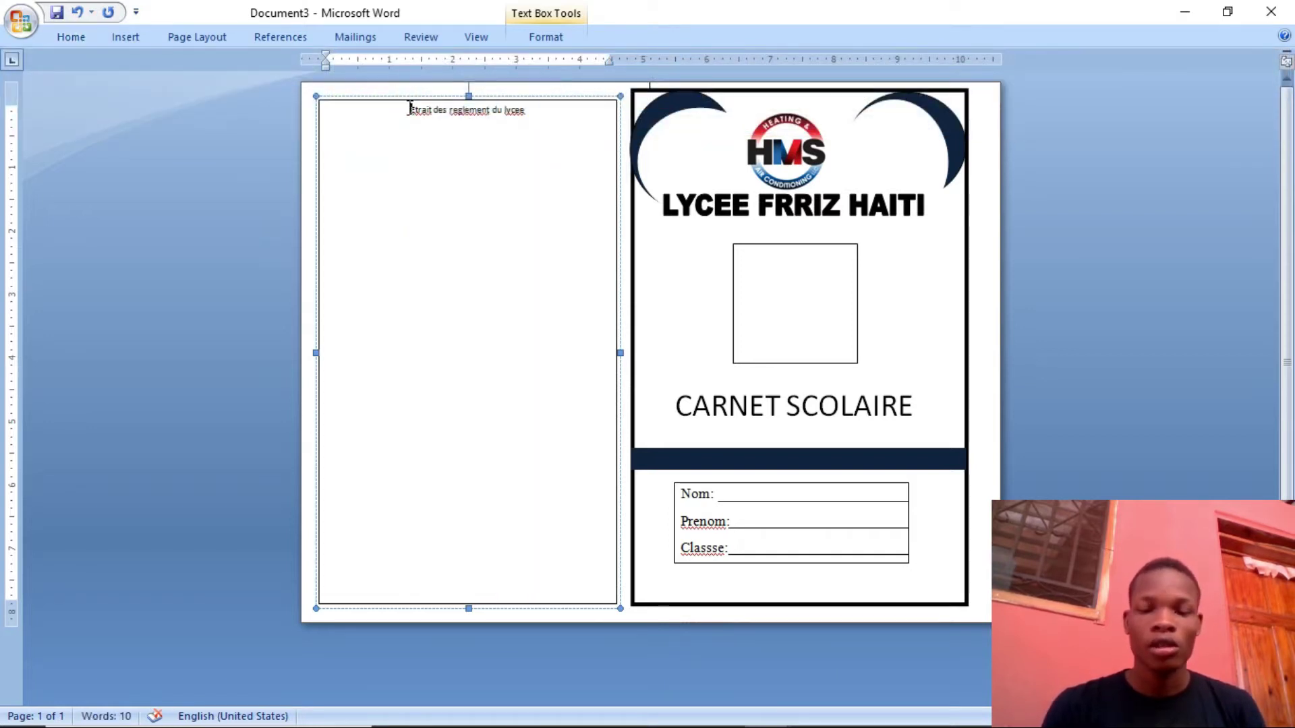
pyautogui.click(410, 110)
pyautogui.press('Return')
# Make the heading "Etrait des reglement du lycee" bold and enlarge its font size to 14.
pyautogui.click(534, 134)
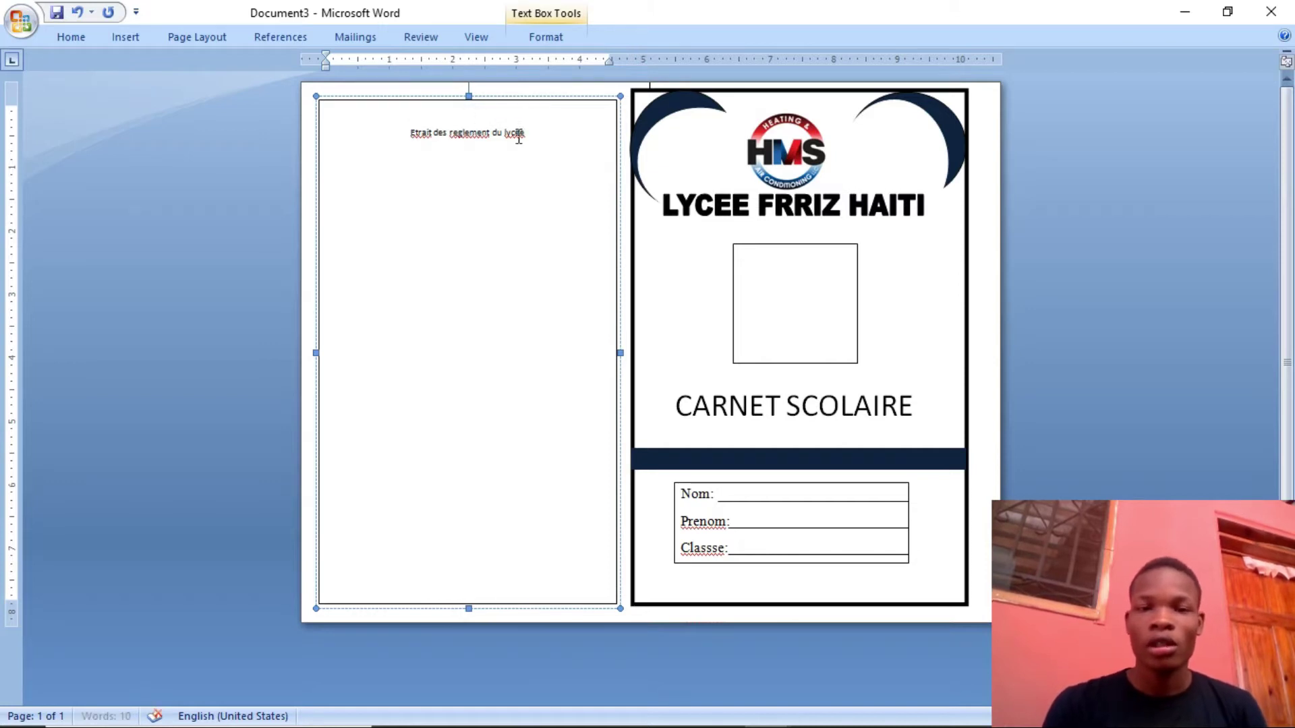
pyautogui.moveTo(535, 134); pyautogui.dragTo(410, 135)
pyautogui.click(81, 38)
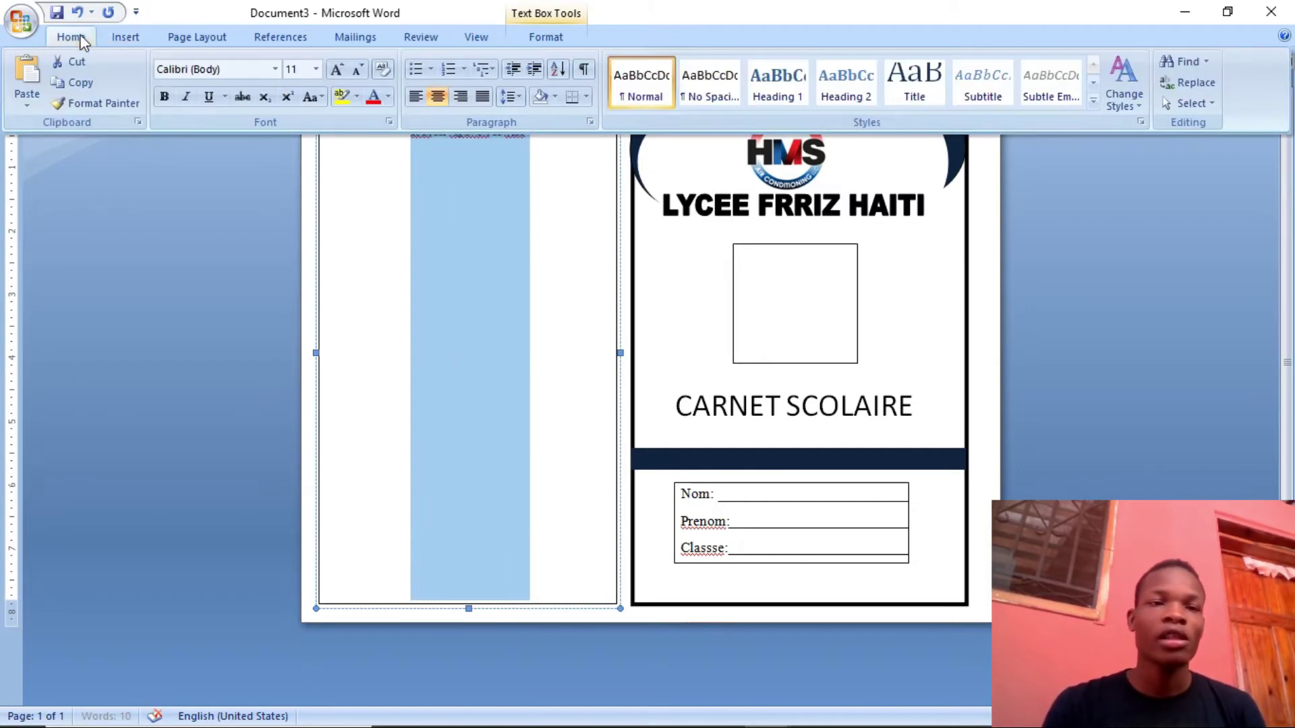
pyautogui.click(166, 97)
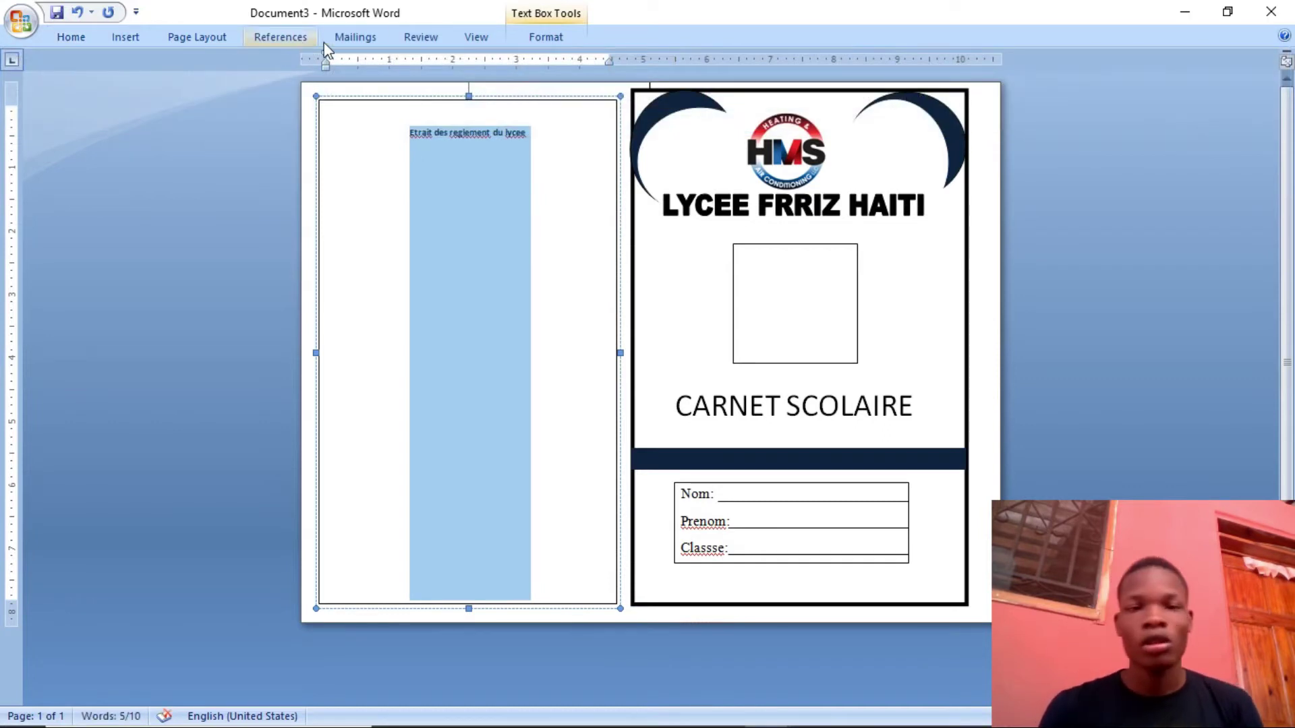
pyautogui.click(86, 36)
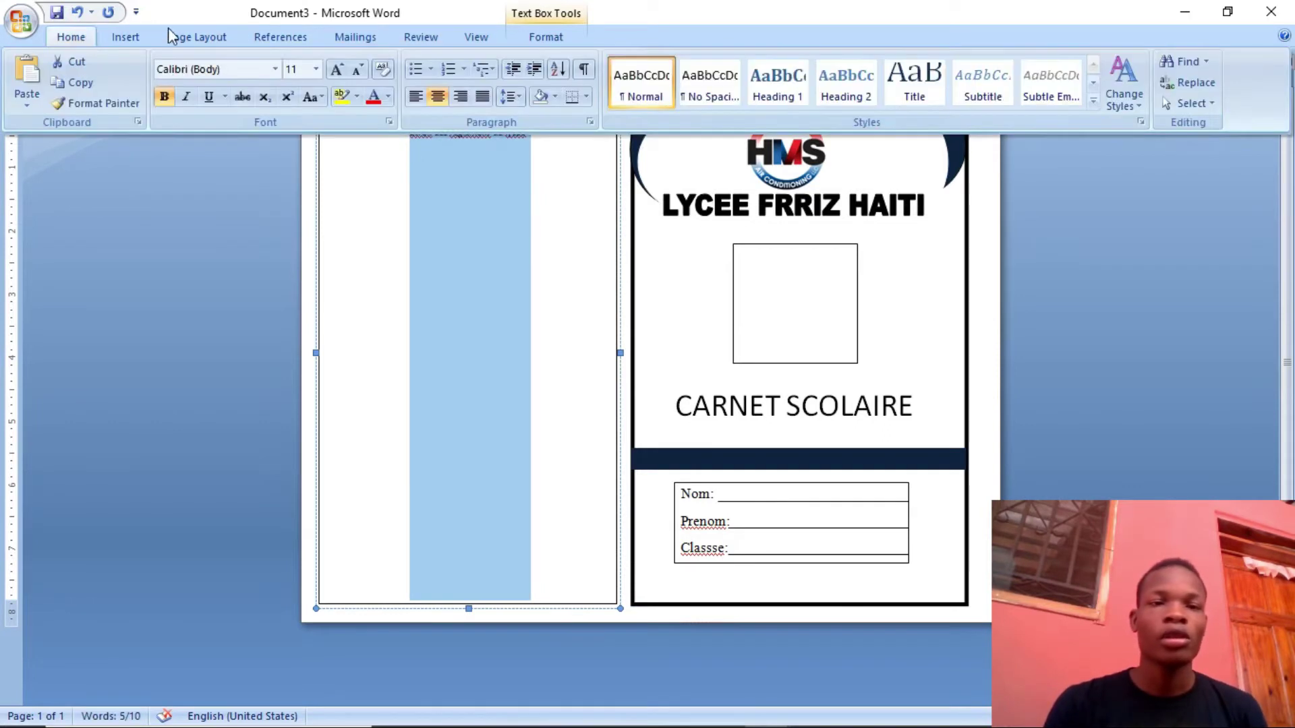
pyautogui.click(341, 70)
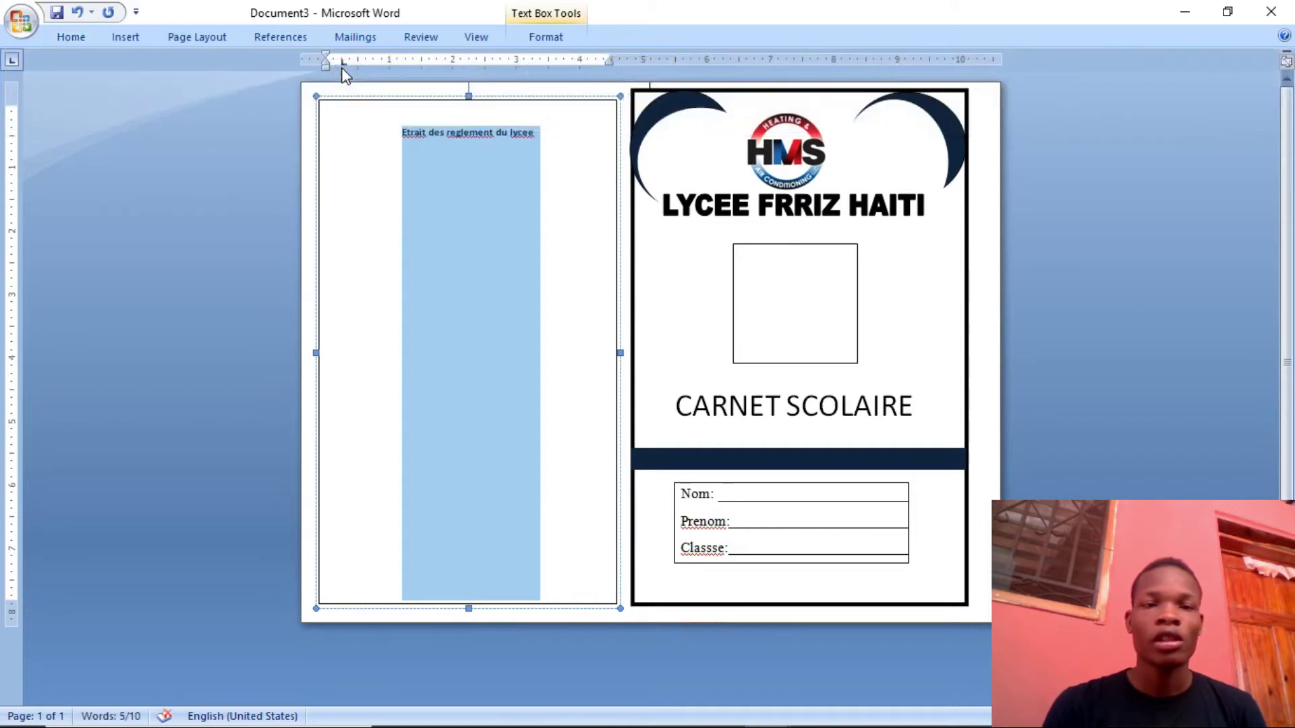
pyautogui.click(75, 37)
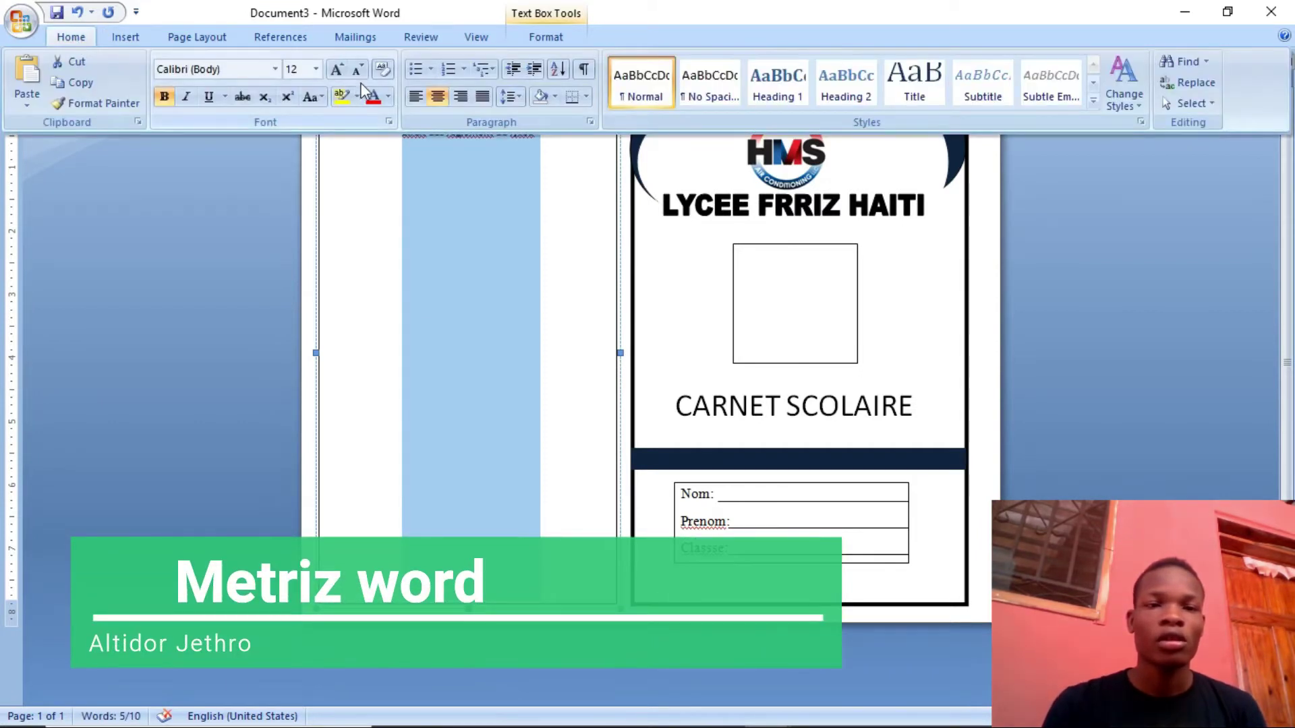
pyautogui.click(341, 68)
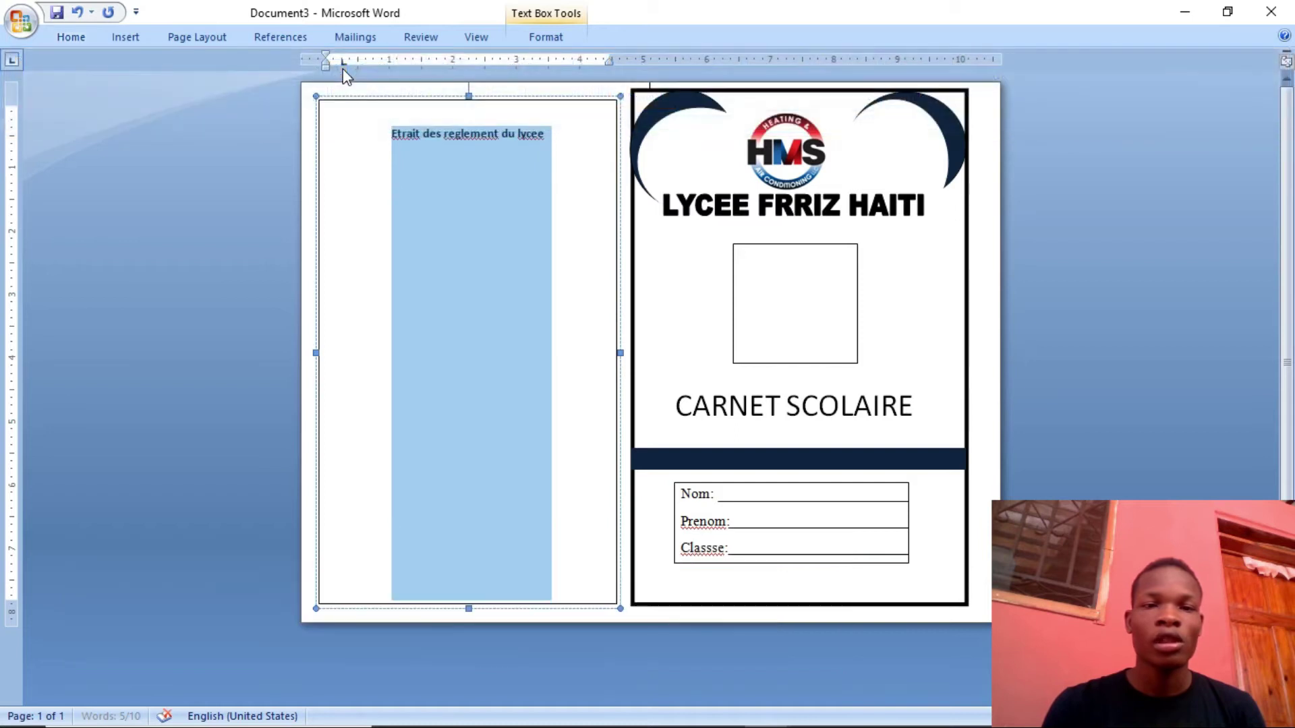
# Add a left-aligned paragraph below the heading, numbered "1)" and filled with about two lines of random placeholder letters.
pyautogui.click(572, 145)
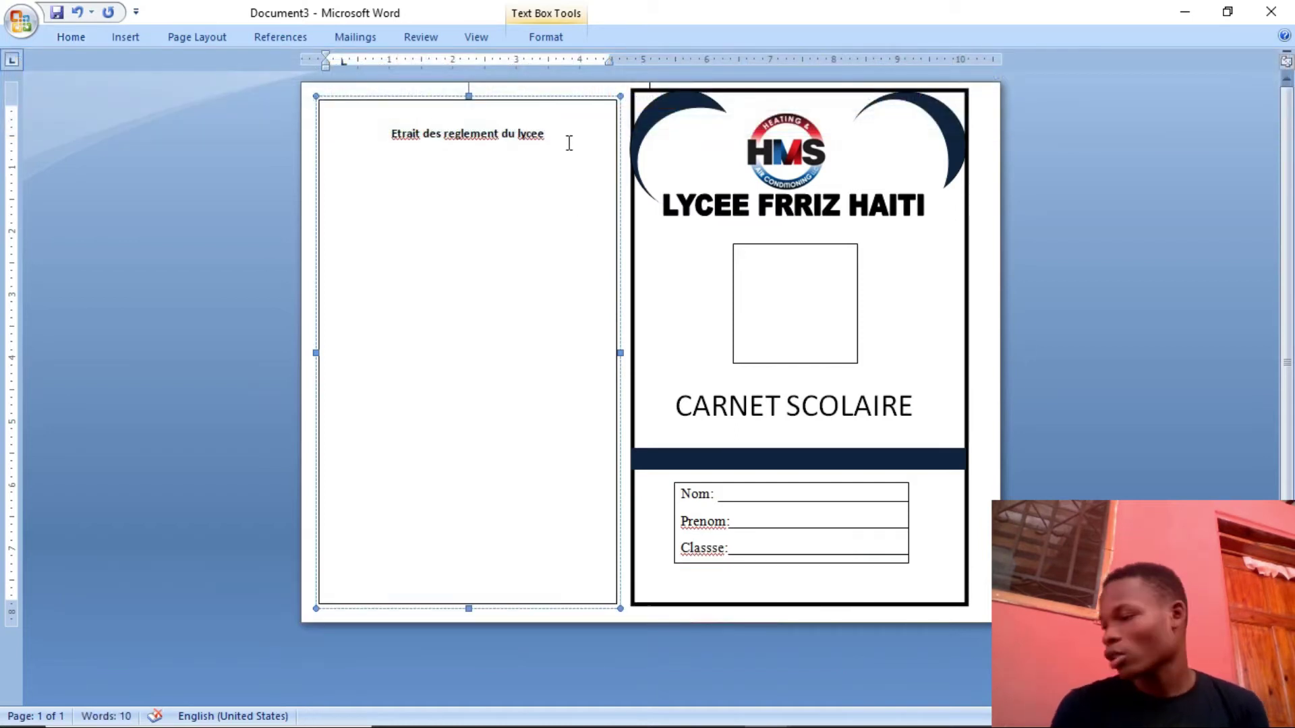
pyautogui.press('Return')
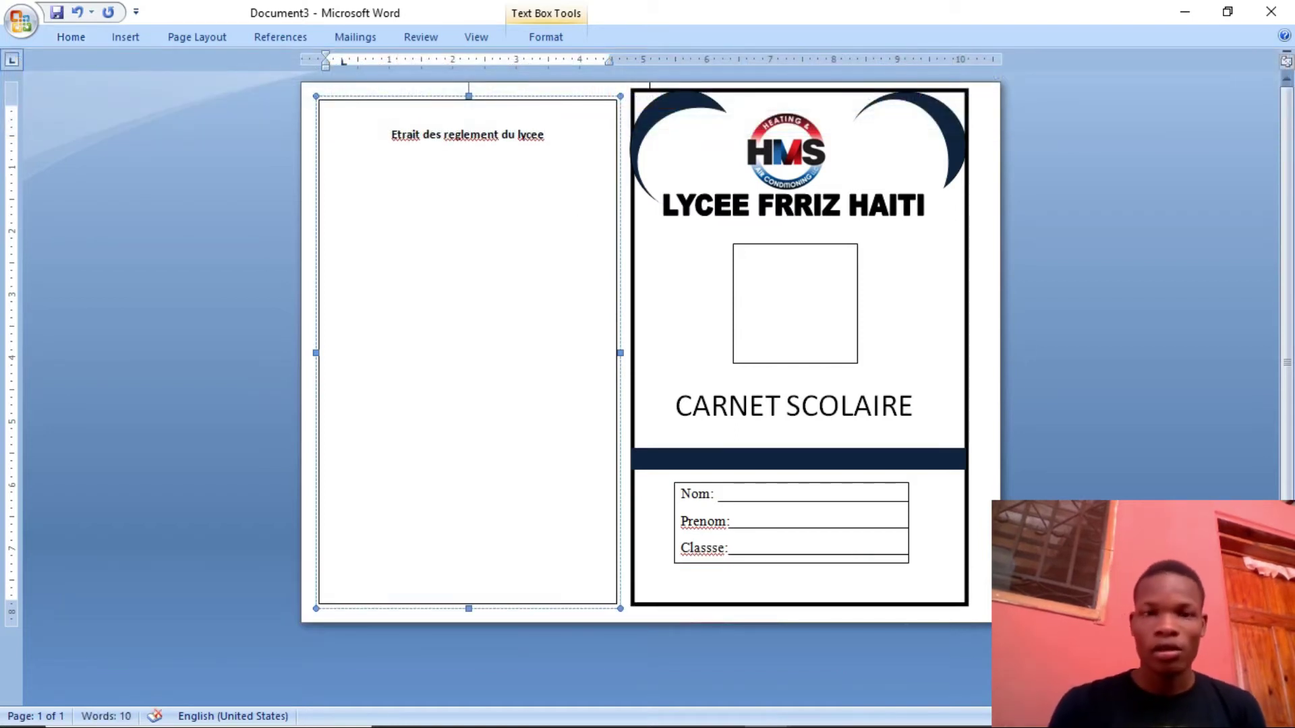
pyautogui.click(79, 38)
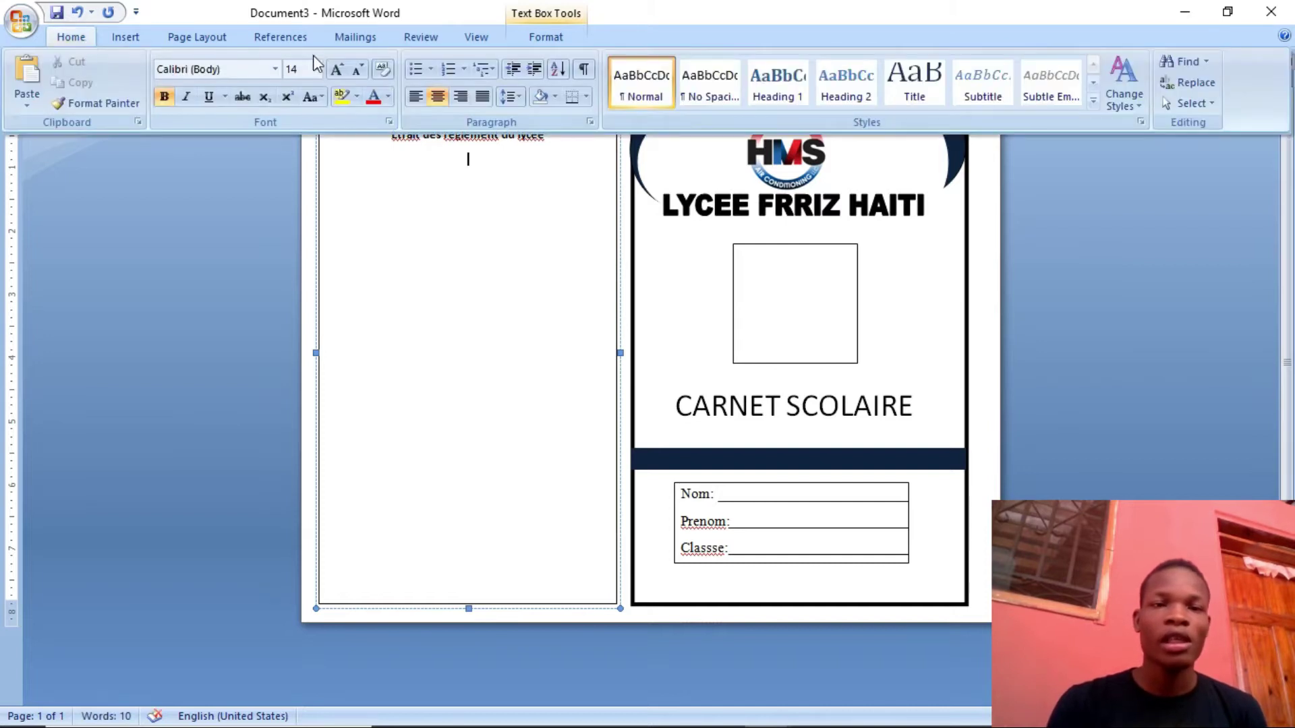
pyautogui.click(480, 97)
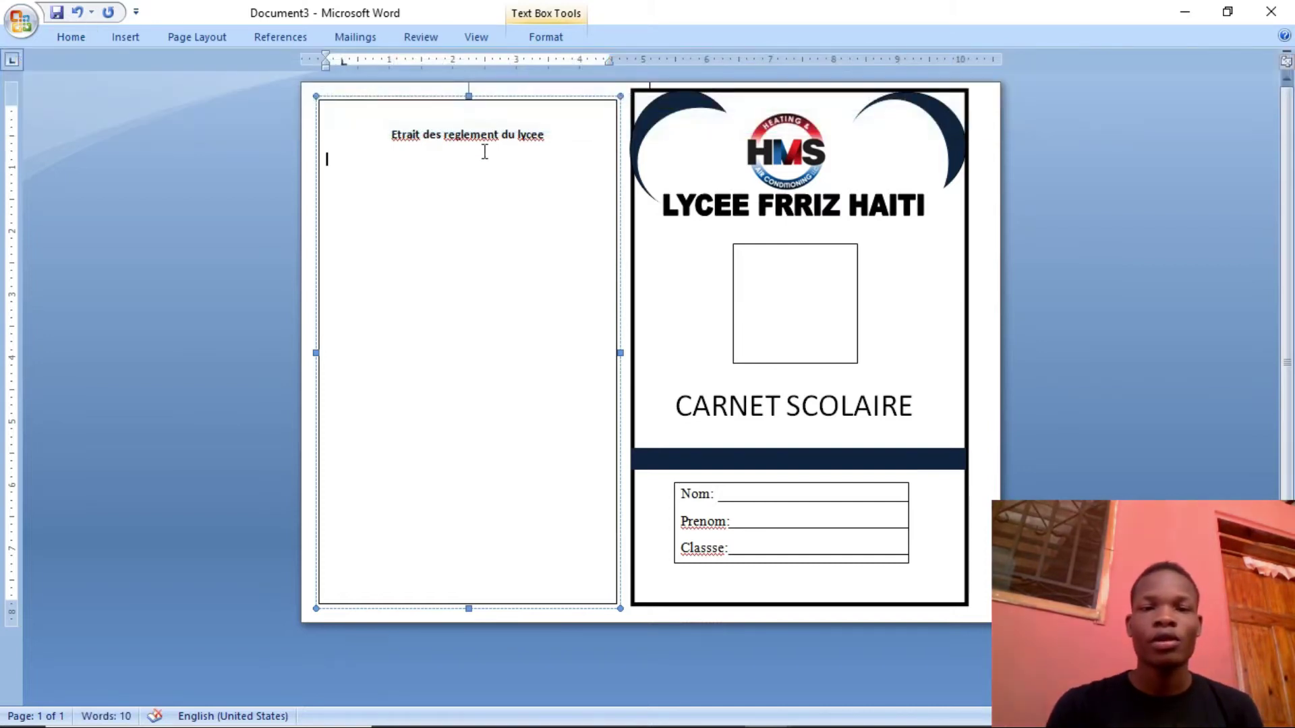
pyautogui.write('1)')
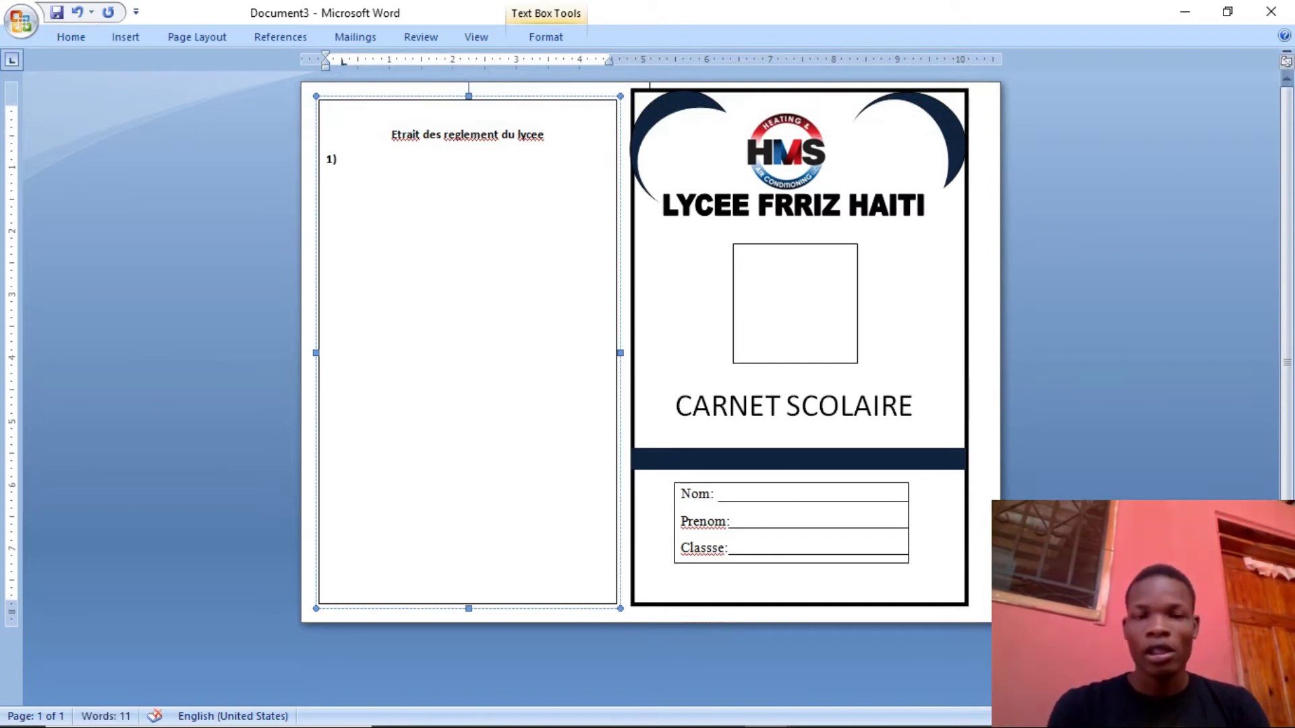
pyautogui.write('hfn,xnlvbnoxlhvboshvlzdv')
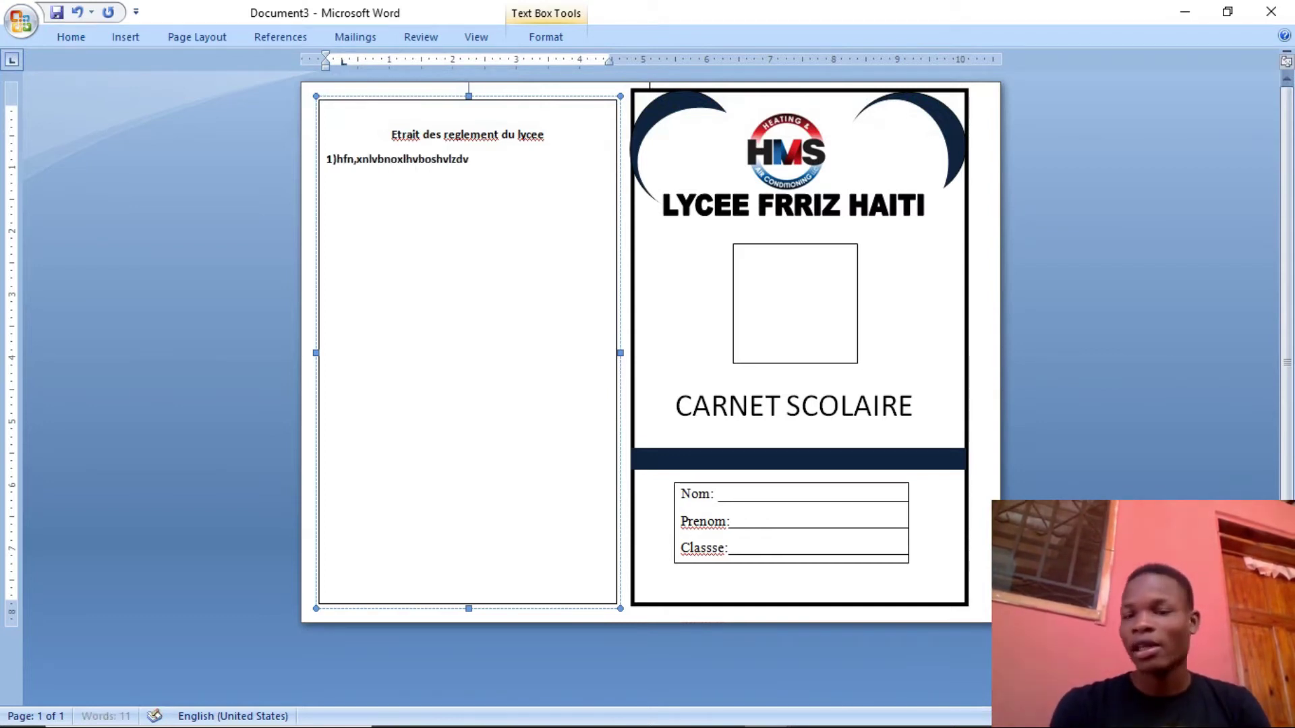
pyautogui.write('ibvlhzolvlzblivcujzsmbvc.xbklvbnz,vb.xzbvzbxvk.zbv,b,zv')
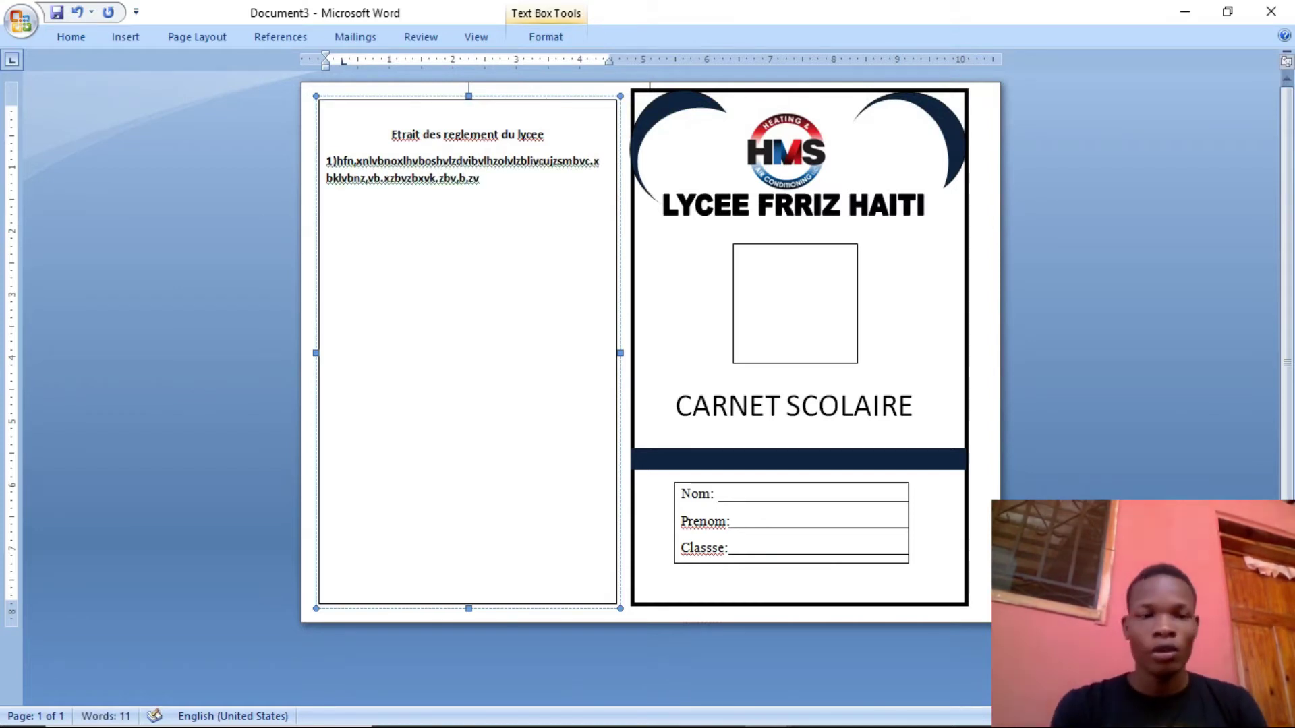
# Add a second rule numbered "2)" in a new paragraph, with random placeholder letters running onto a second line.
pyautogui.press('Return')
pyautogui.write('2)')
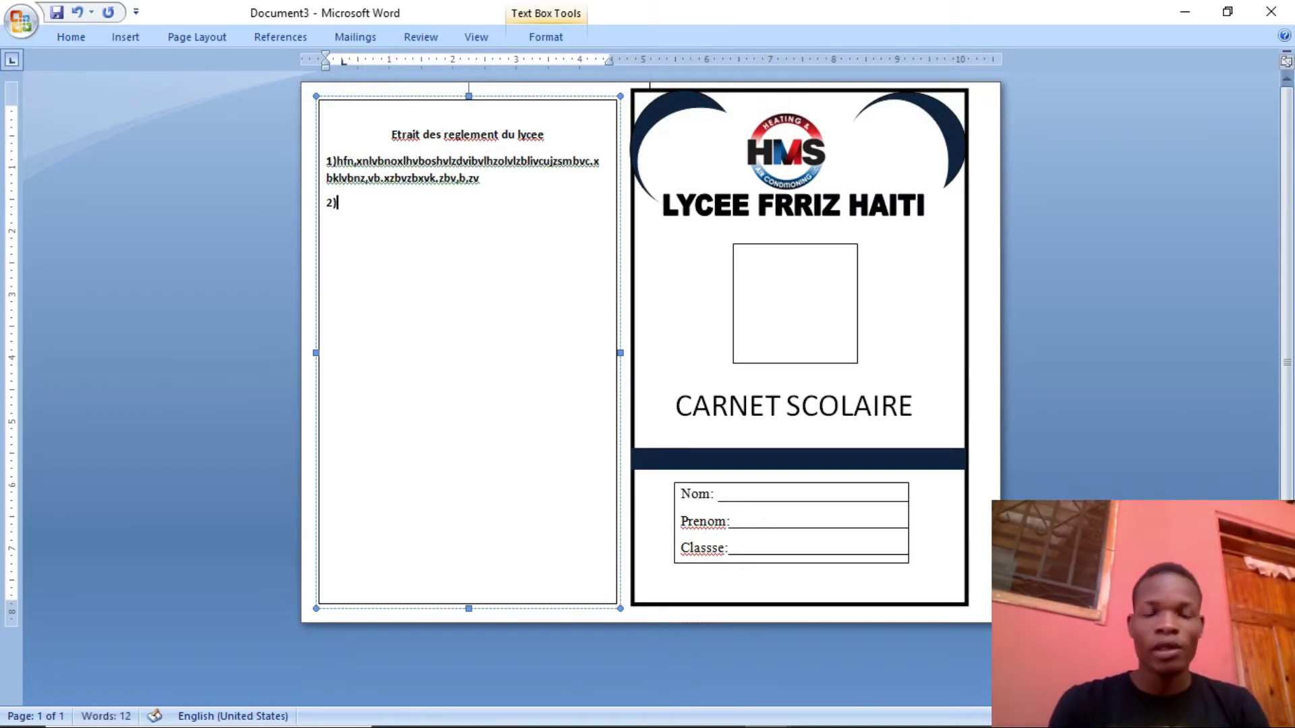
pyautogui.write('b,dxbf,jxvbhxivgkxbvbljcxnb')
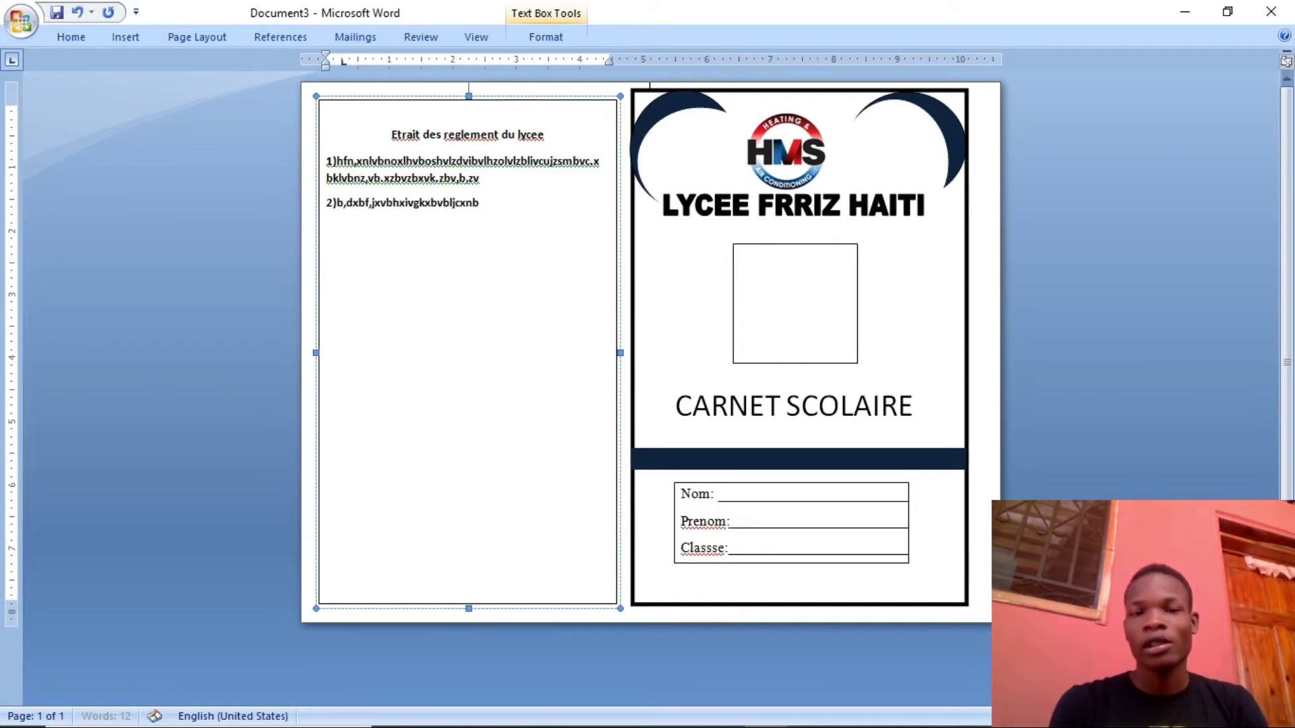
pyautogui.write('vbkxbv,xbcvbj,gvb,xbvjkjxb')
# Add a third rule numbered "3)" in a new paragraph, with one line of random placeholder letters.
pyautogui.press('Return')
pyautogui.write('#0')
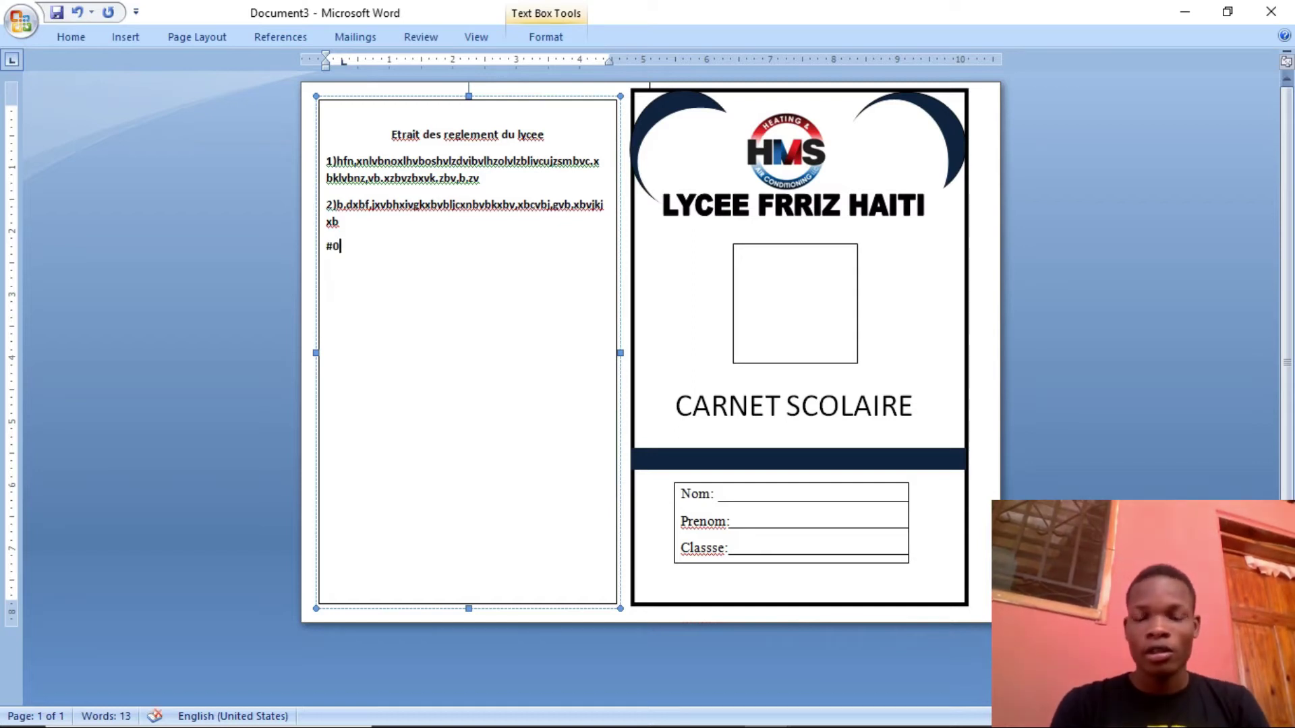
pyautogui.press('BackSpace')
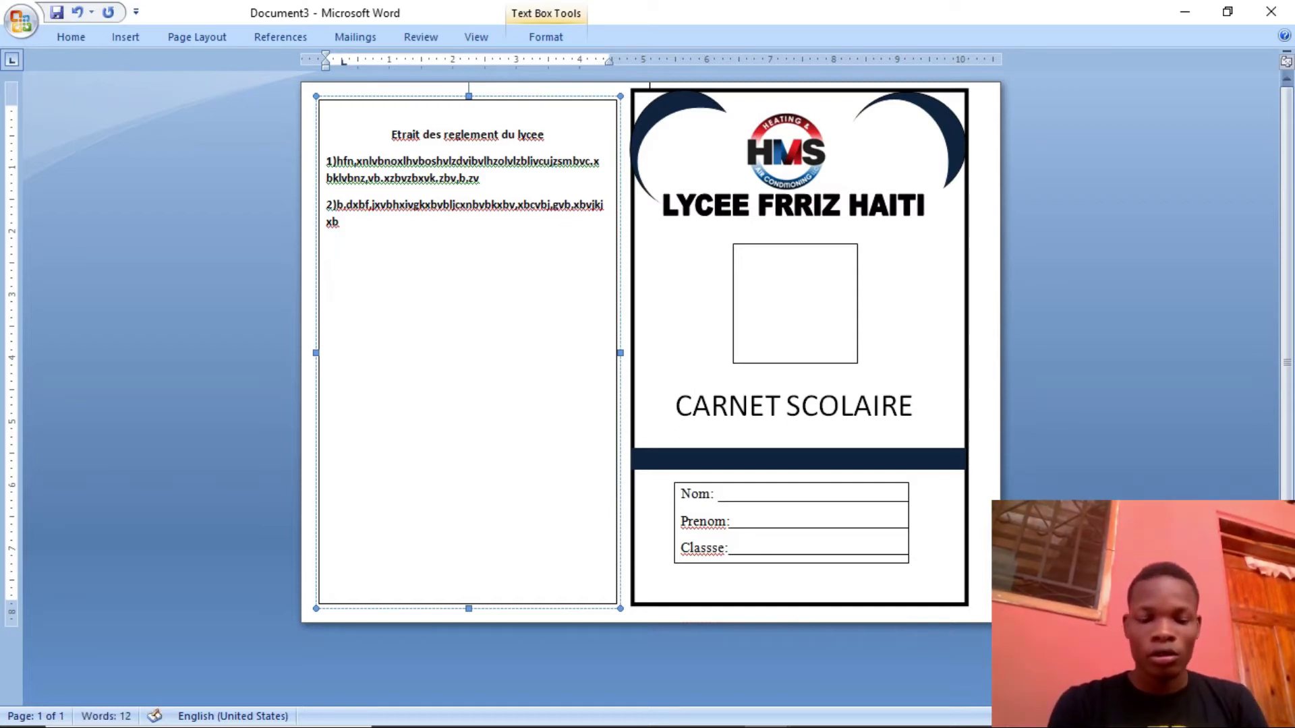
pyautogui.write('3')
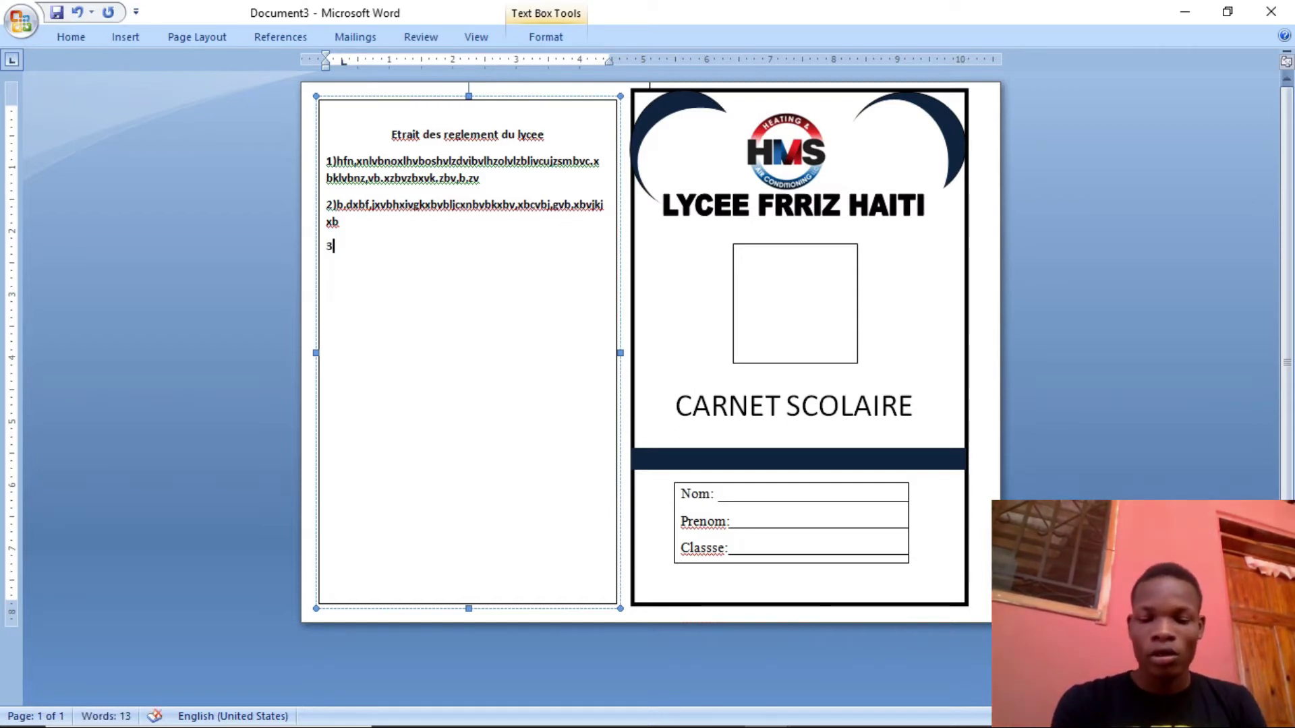
pyautogui.write(')db,xbcvb,xbk,vzbjv')
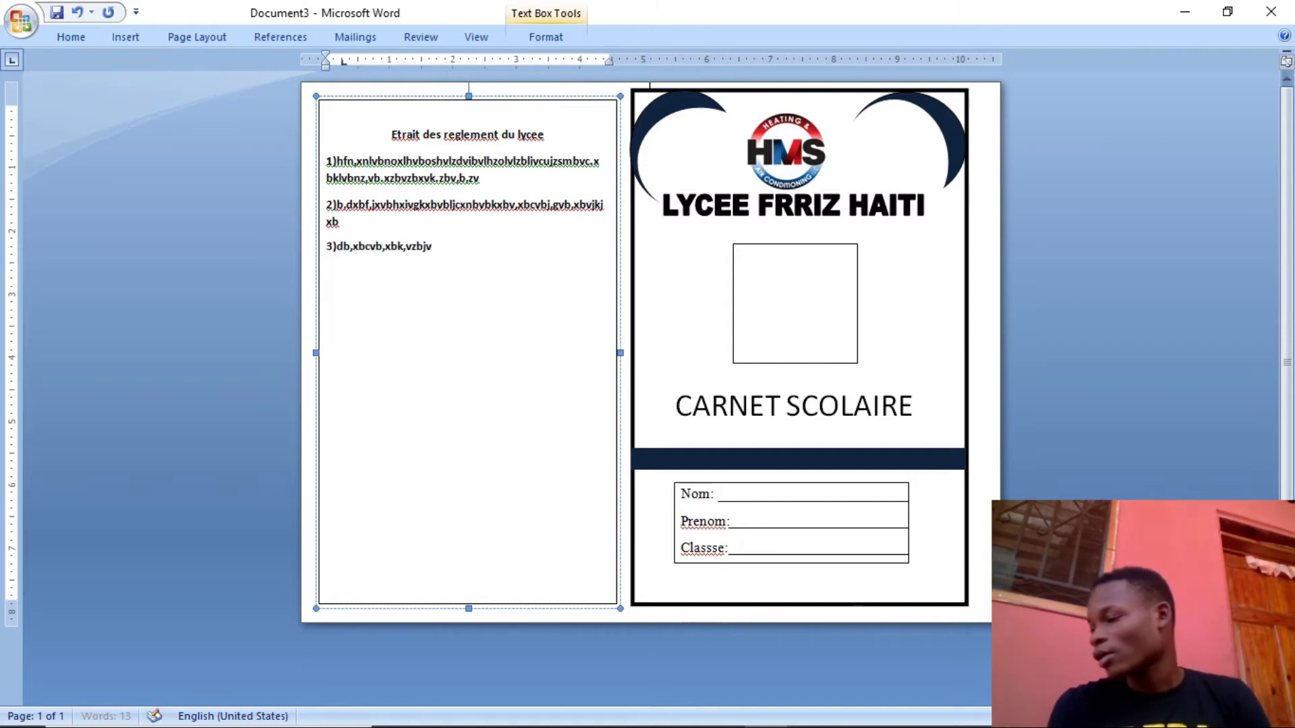
pyautogui.write('bnzkvjzxbcvkuyzcvjbxz,jbv,xzbvhz')
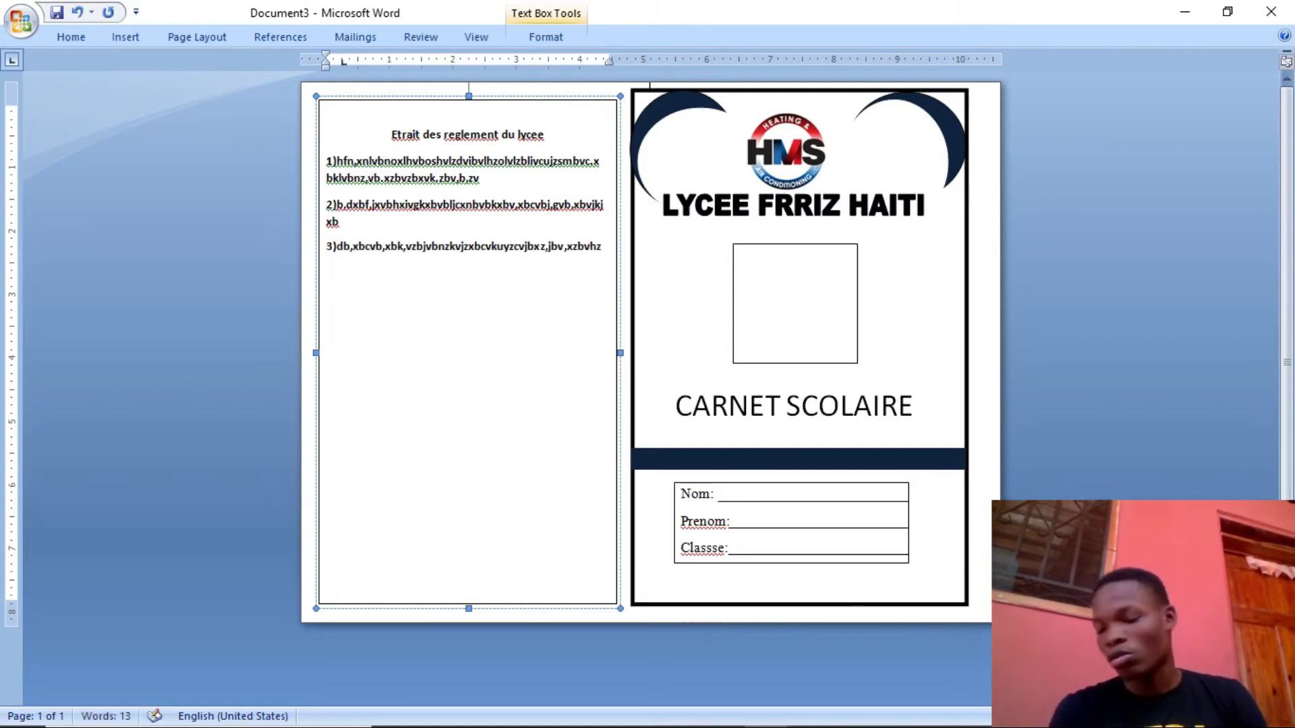
# Leave a blank line and add a fourth rule numbered "4)" with about three lines of placeholder letters, ending with a paragraph break.
pyautogui.press('Return')
pyautogui.press('Return')
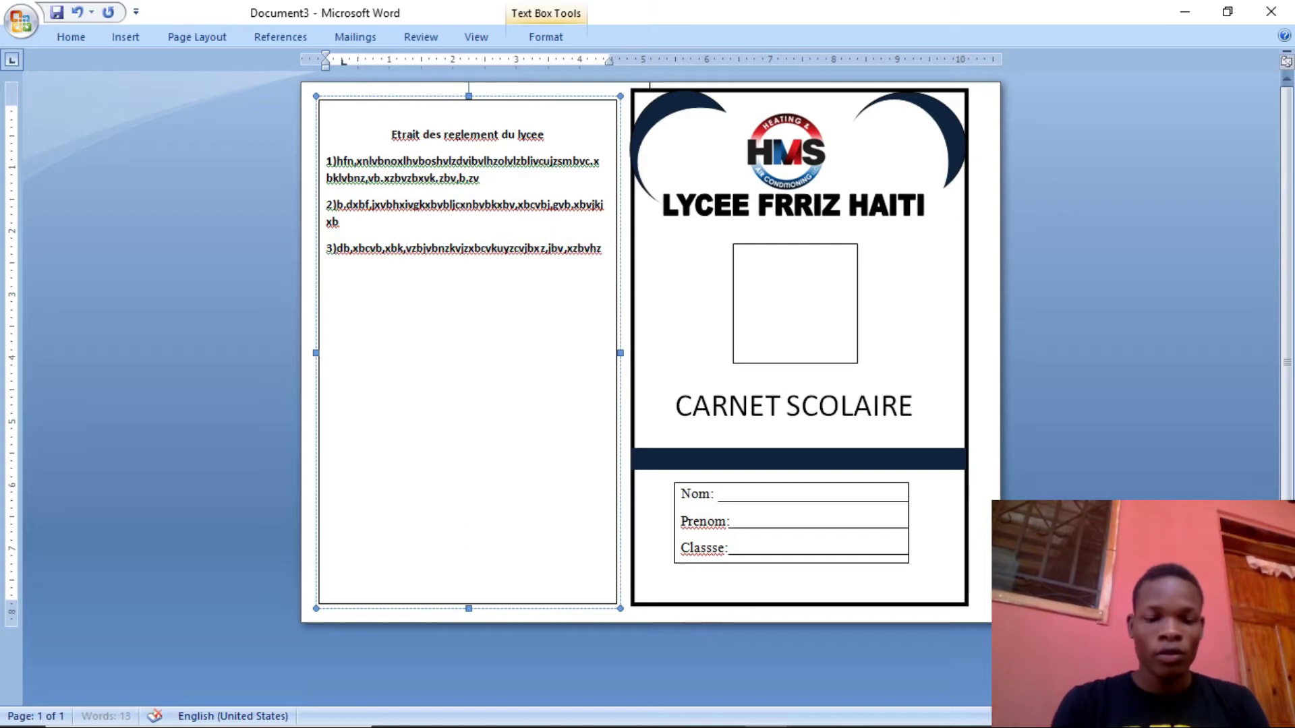
pyautogui.write('$')
pyautogui.press('BackSpace')
pyautogui.write('4)')
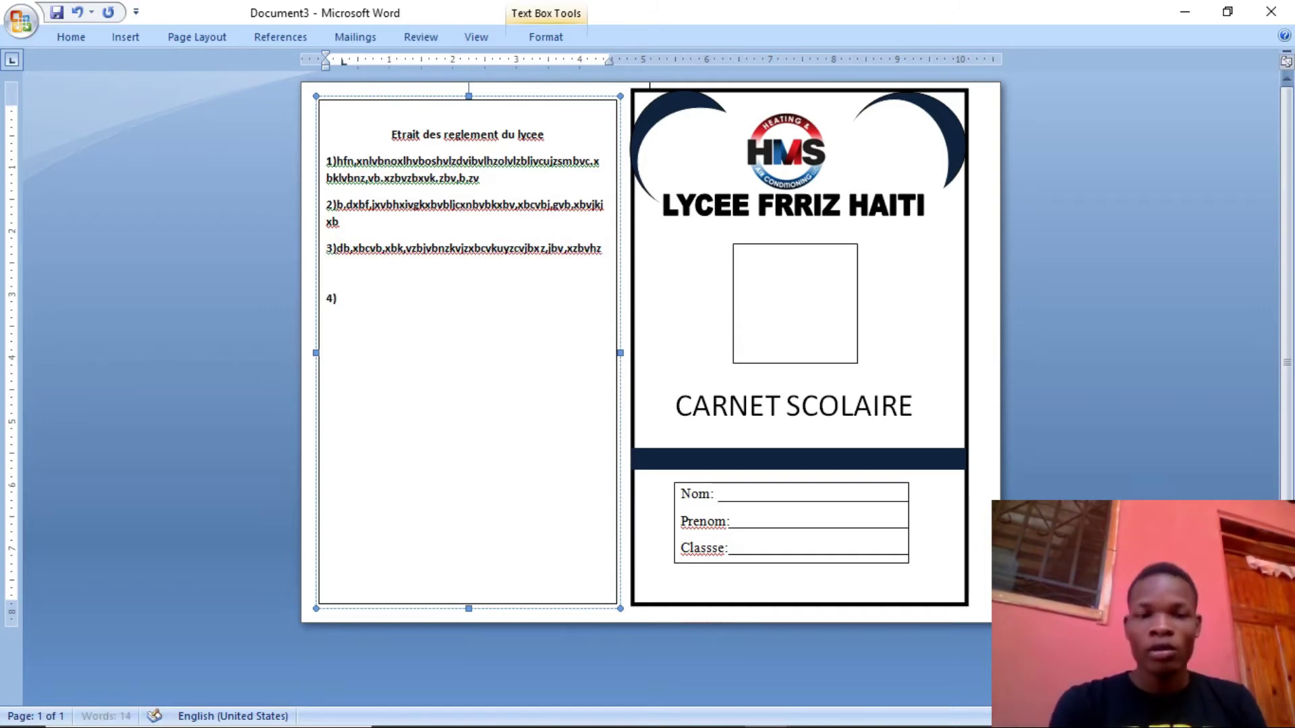
pyautogui.write('cxbn,vbxc,bk ,zvk.cbxkjvgxcnvmzxhgcvjbz,xvgj,zcbv,mzxcgv,zxgckvjz bx,hjvzghvjh,zb j,vgzxj,vhbz,')
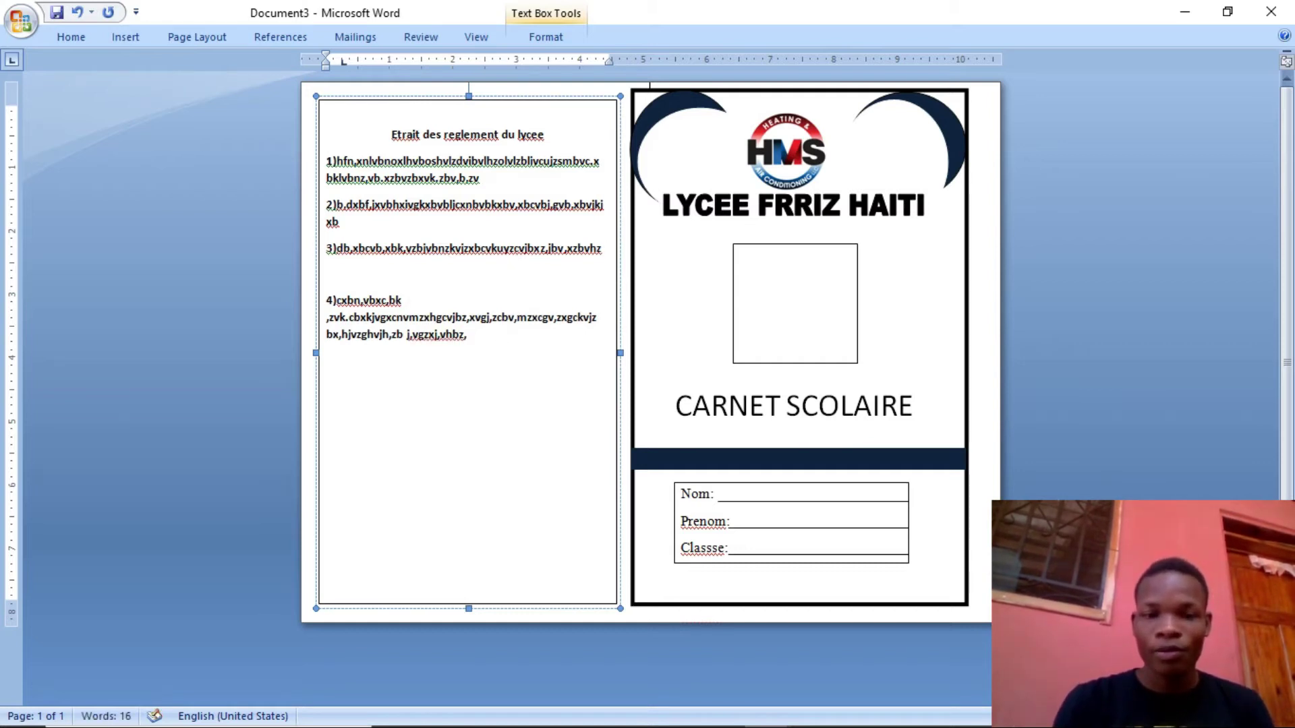
pyautogui.press('Return')
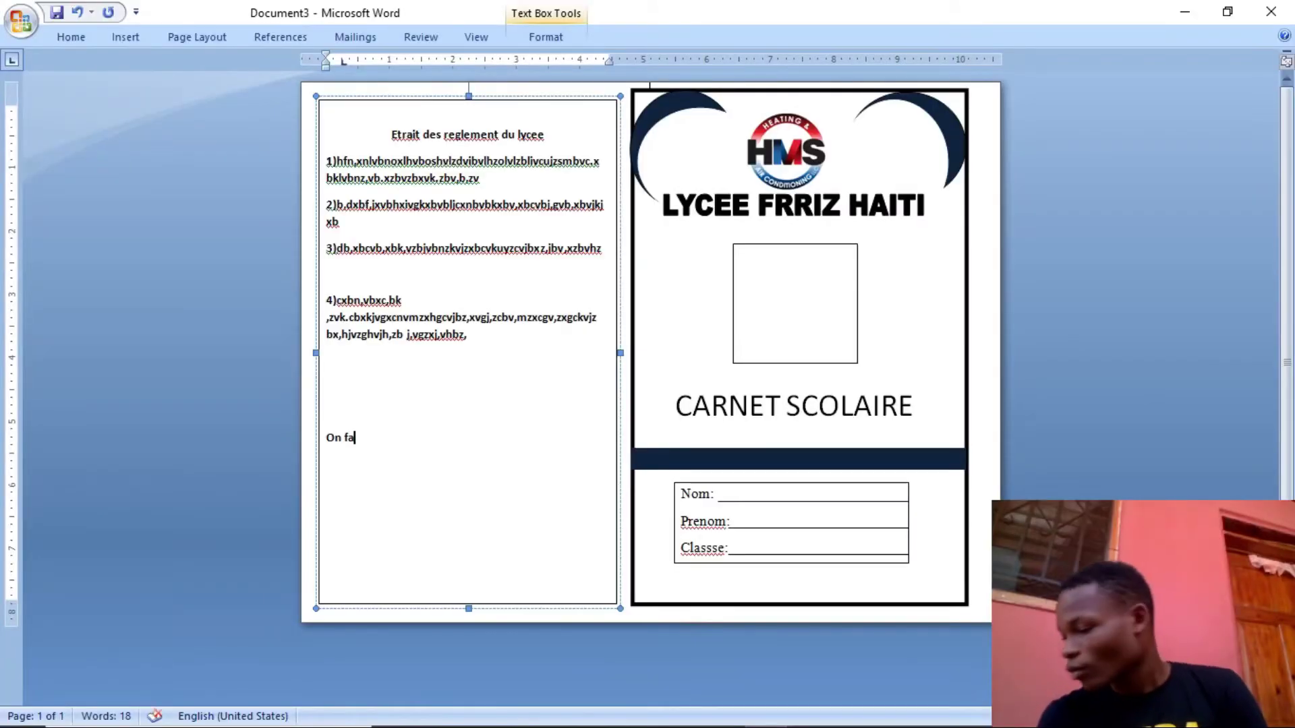
# Complete the beginning of the motto below the rules so that it reads "On faconne les plantes par".
pyautogui.write('conne')
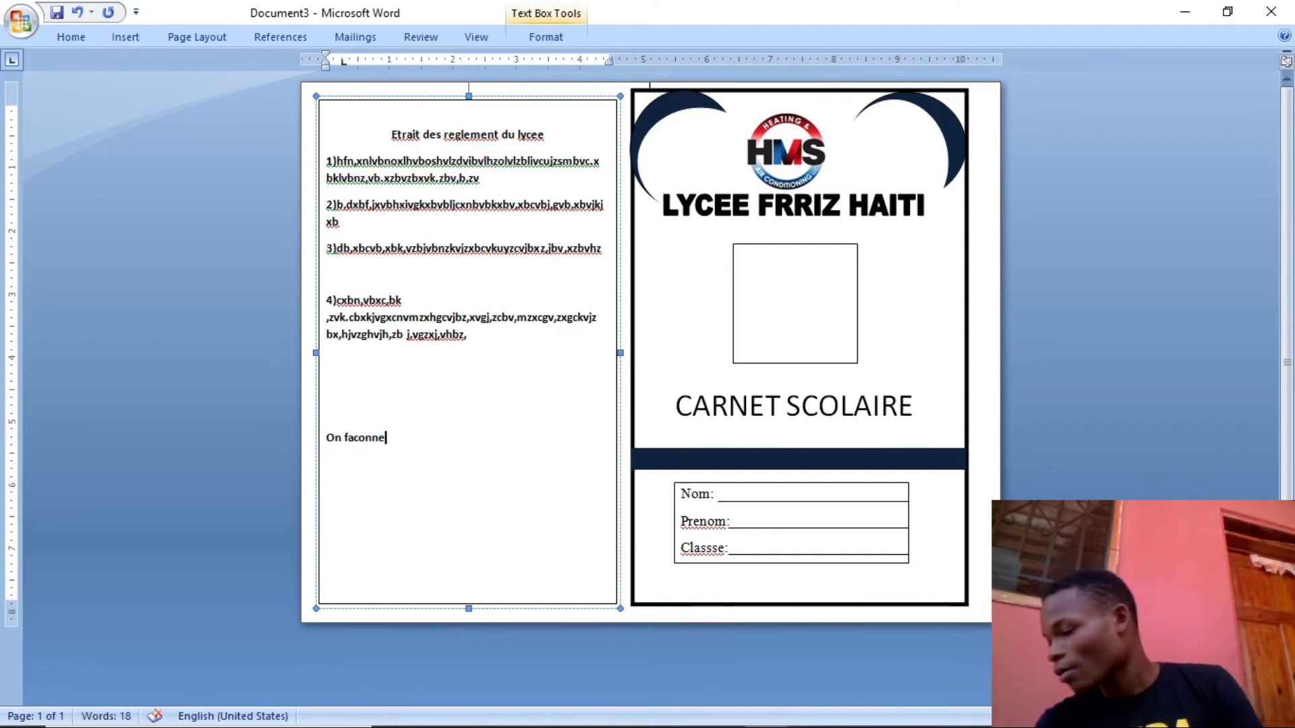
pyautogui.write(' lee')
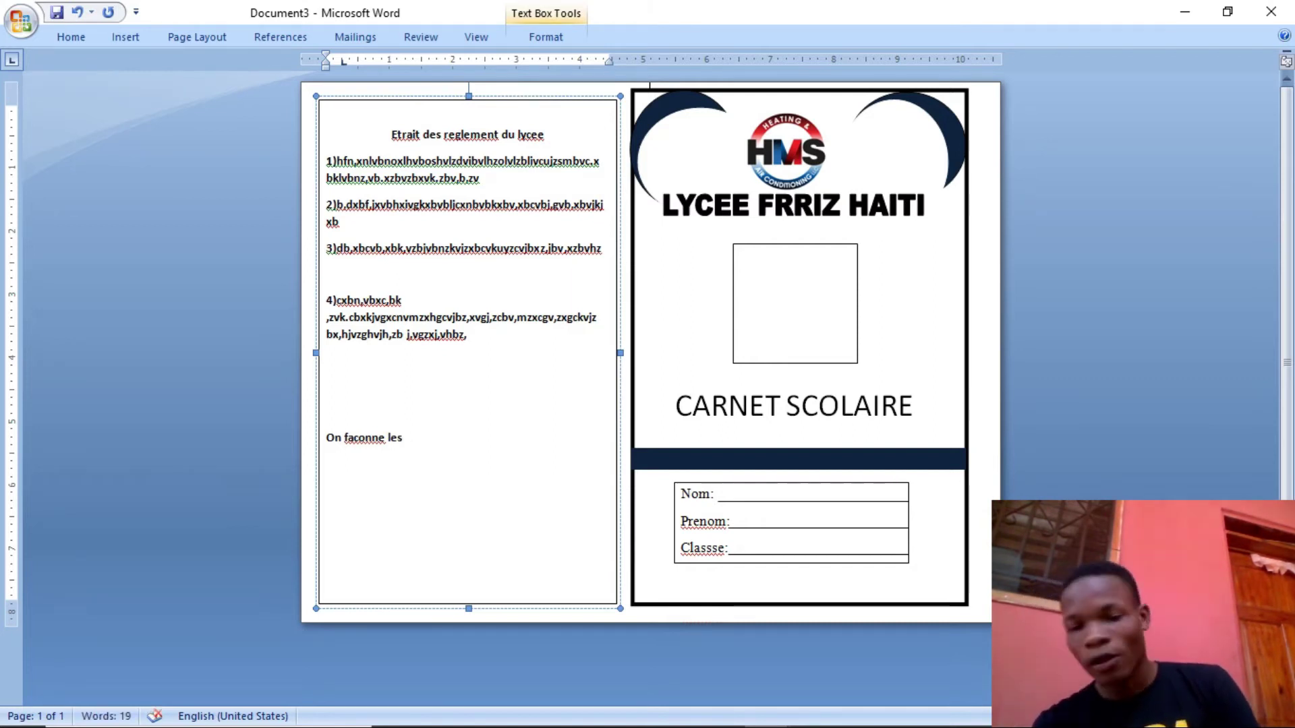
pyautogui.write(' plant')
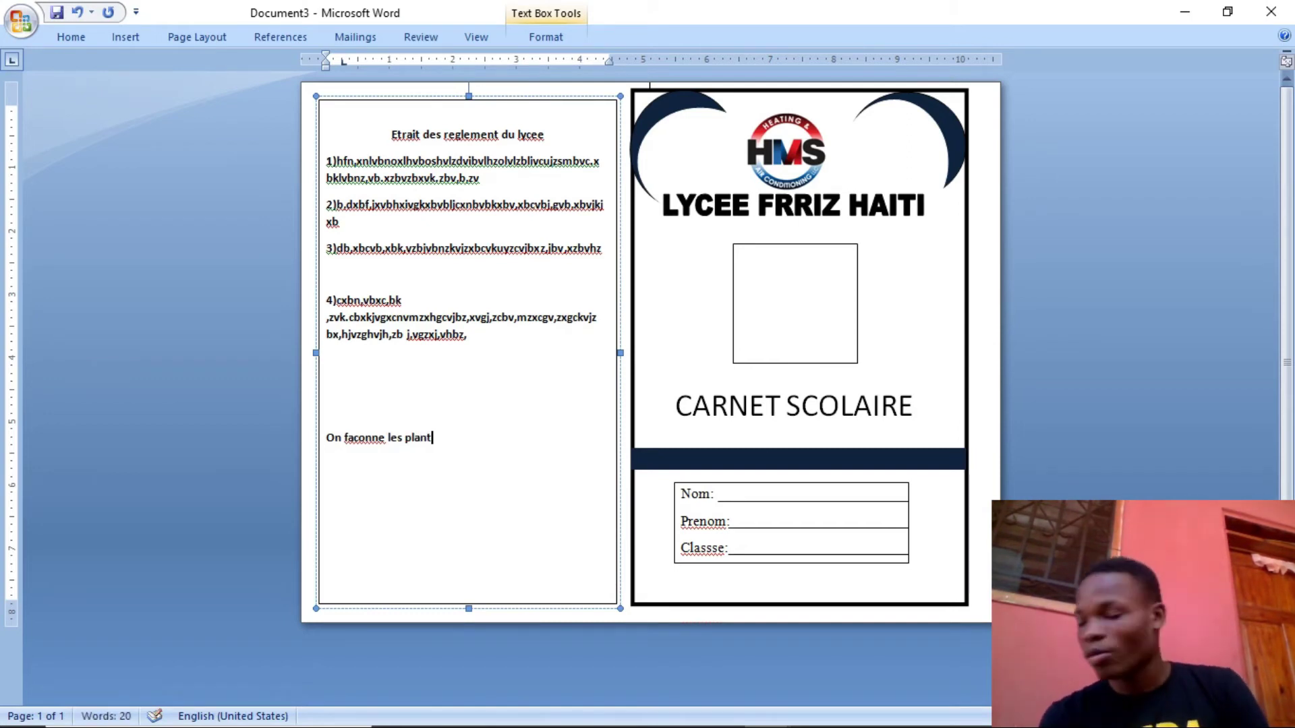
pyautogui.press('BackSpace')
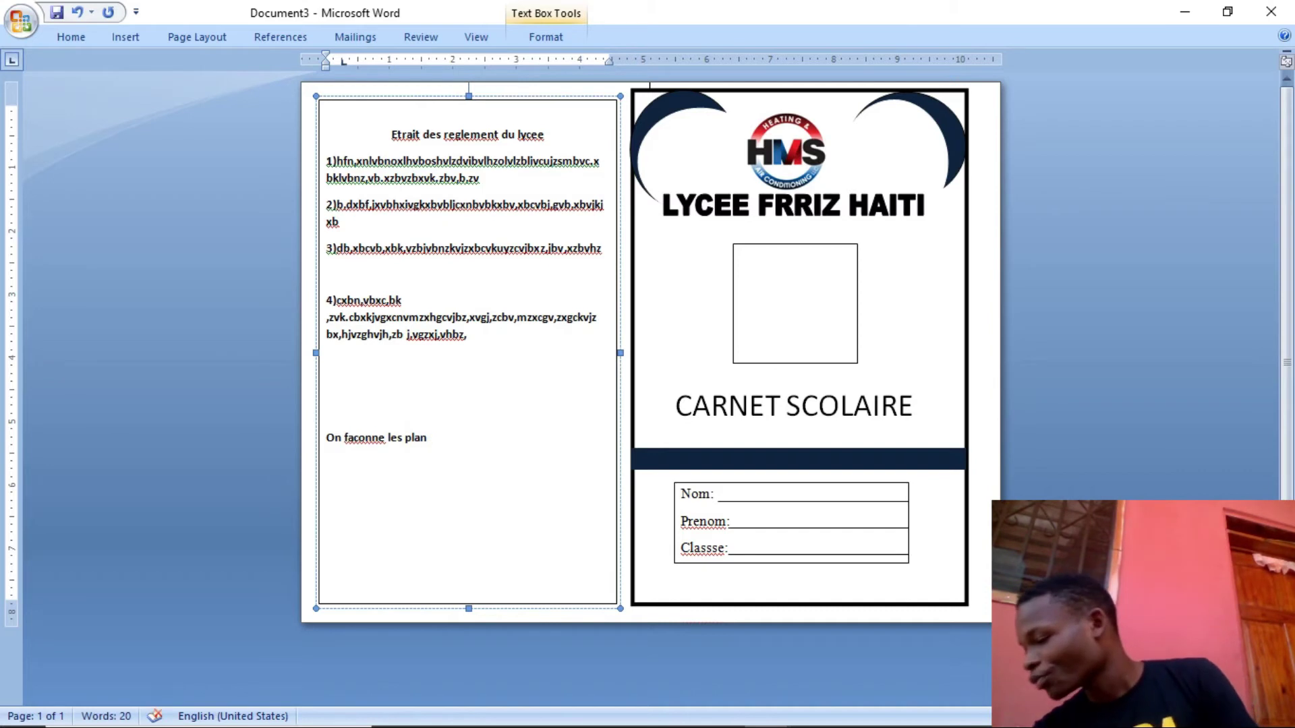
pyautogui.write('tes')
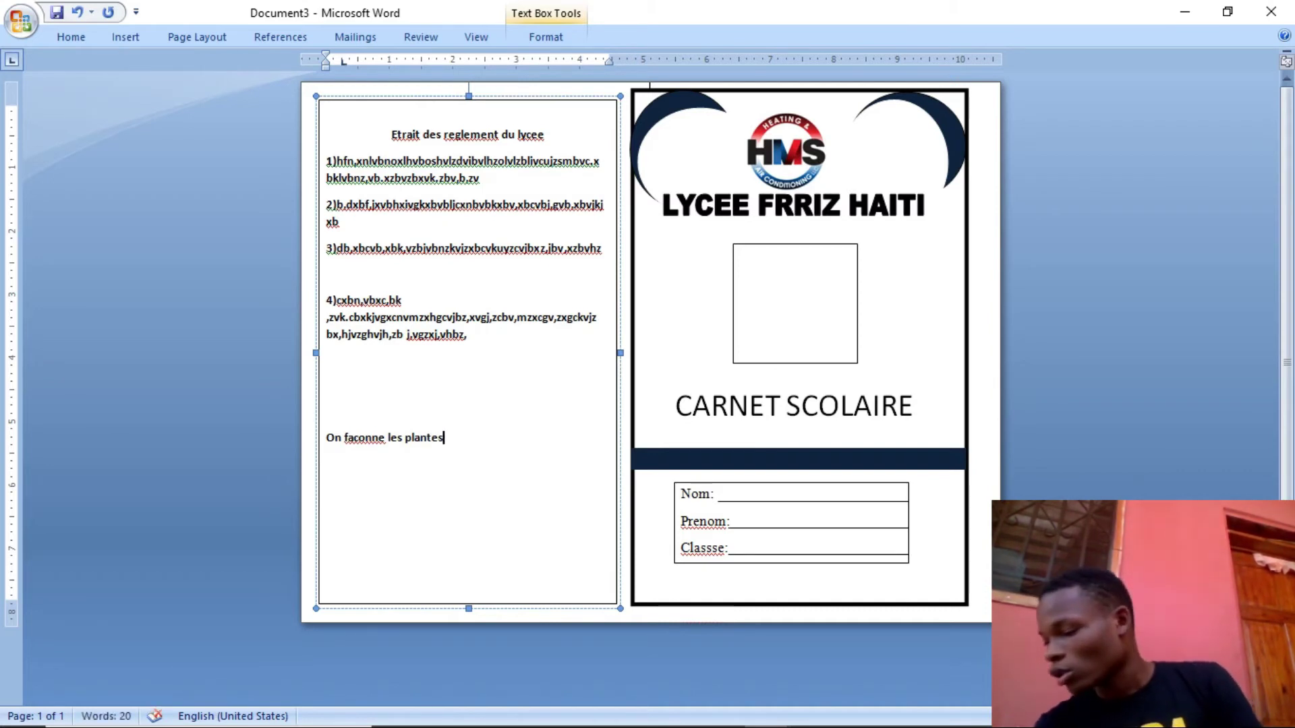
pyautogui.write(' par')
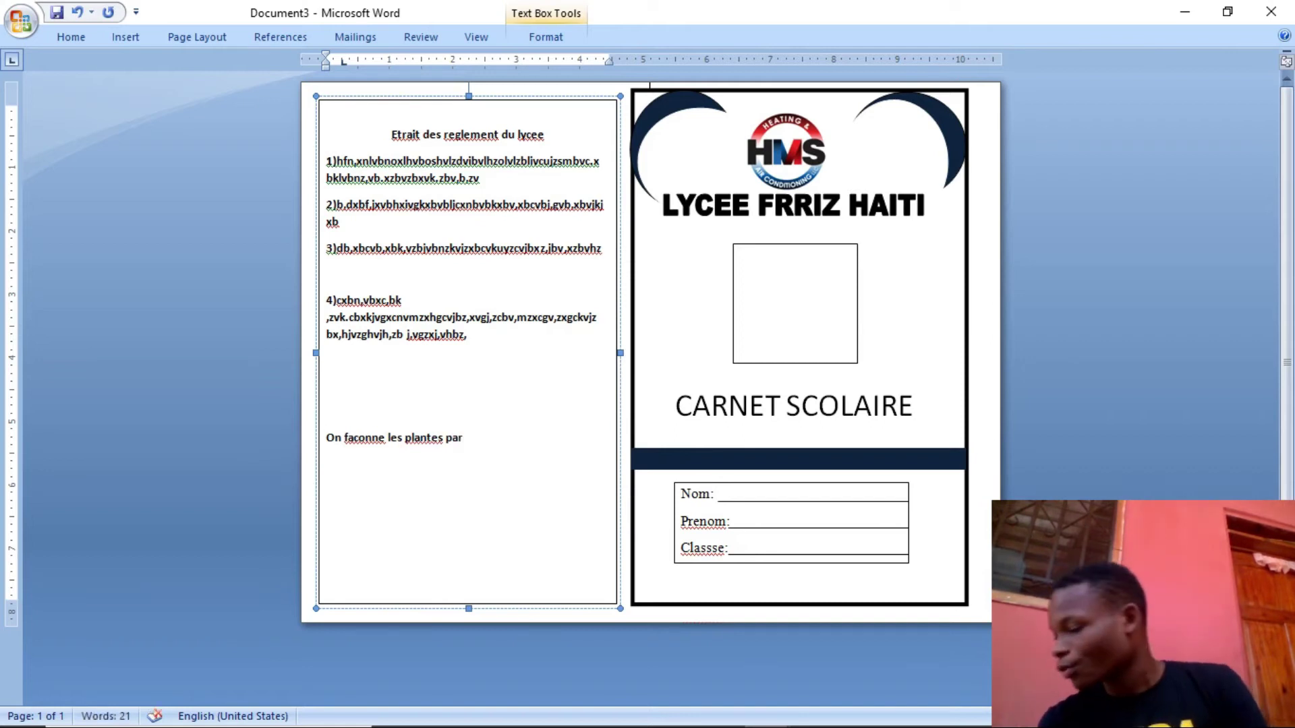
# Continue the motto with "laculture et", removing the stray wording entered after "et".
pyautogui.write(' l')
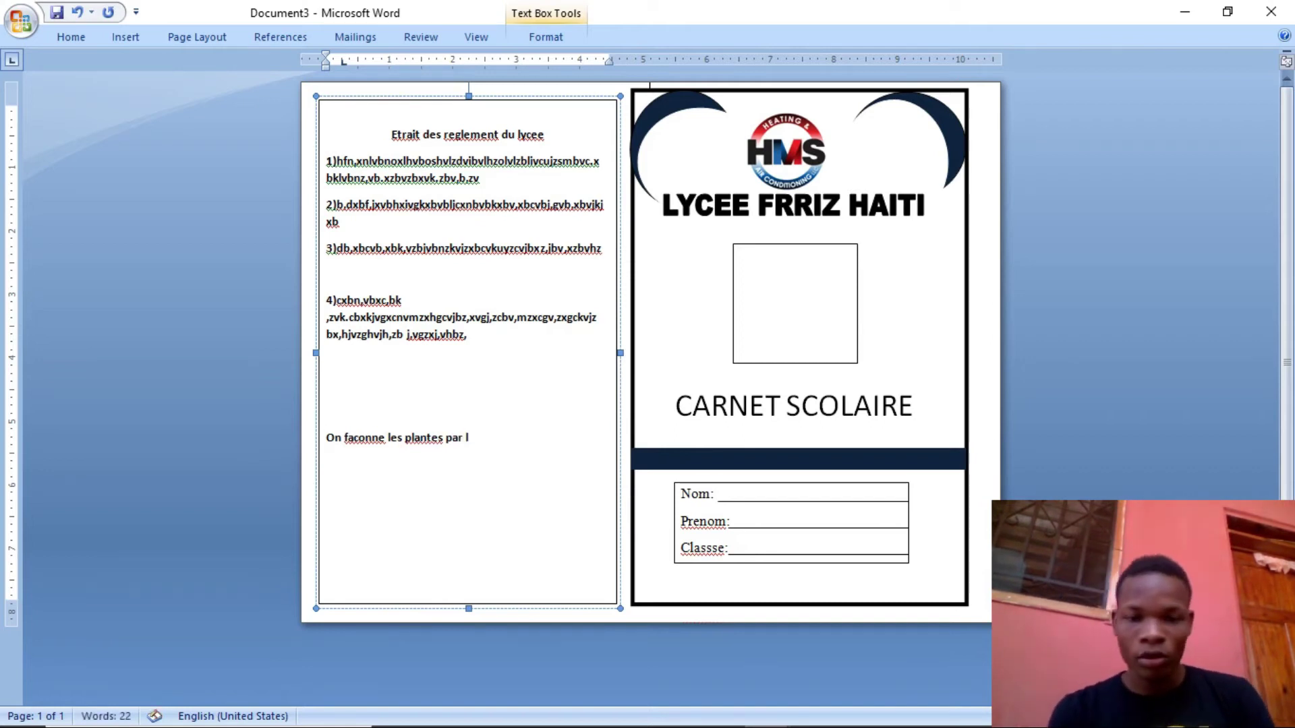
pyautogui.write('acu')
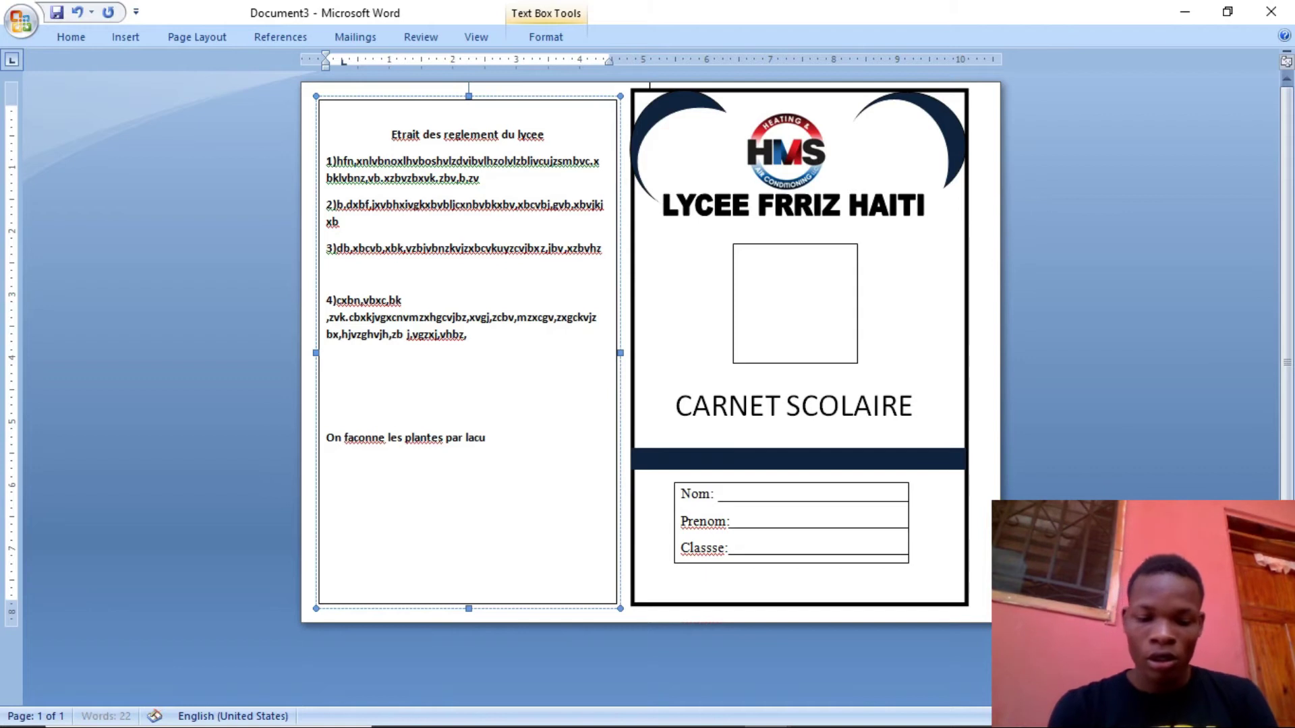
pyautogui.write('lt')
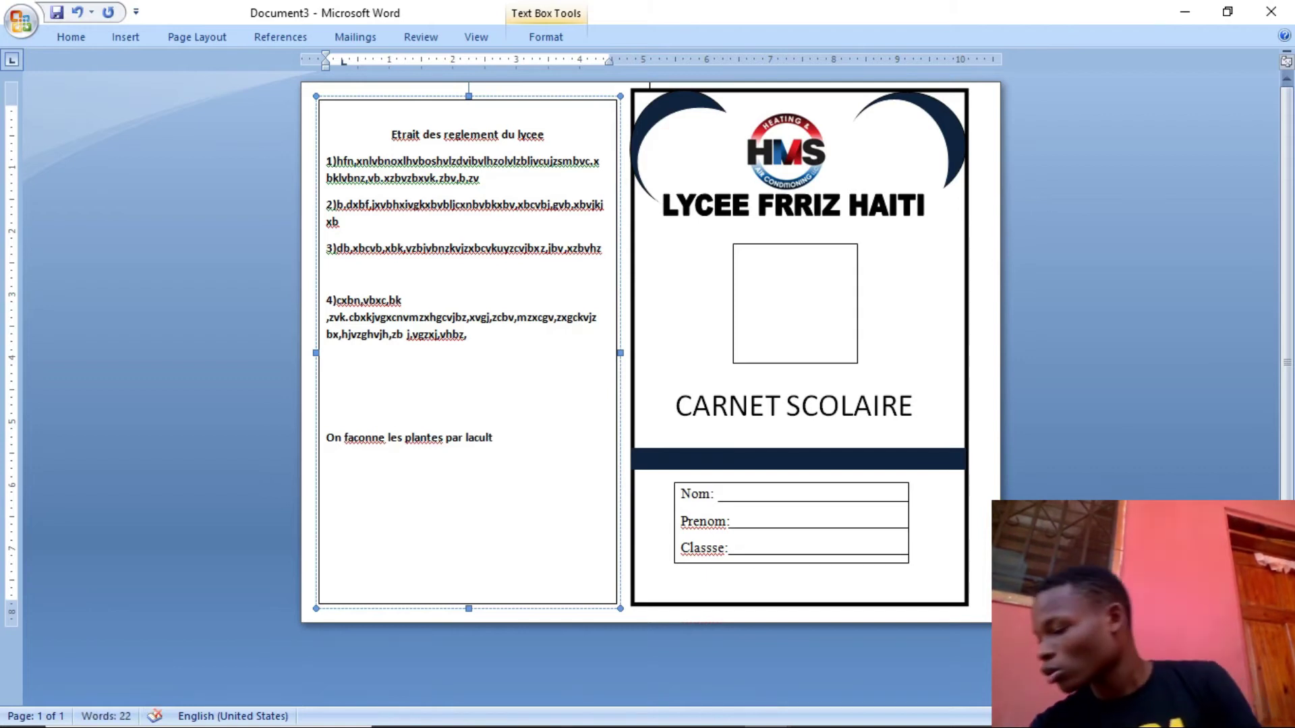
pyautogui.write('ure et de')
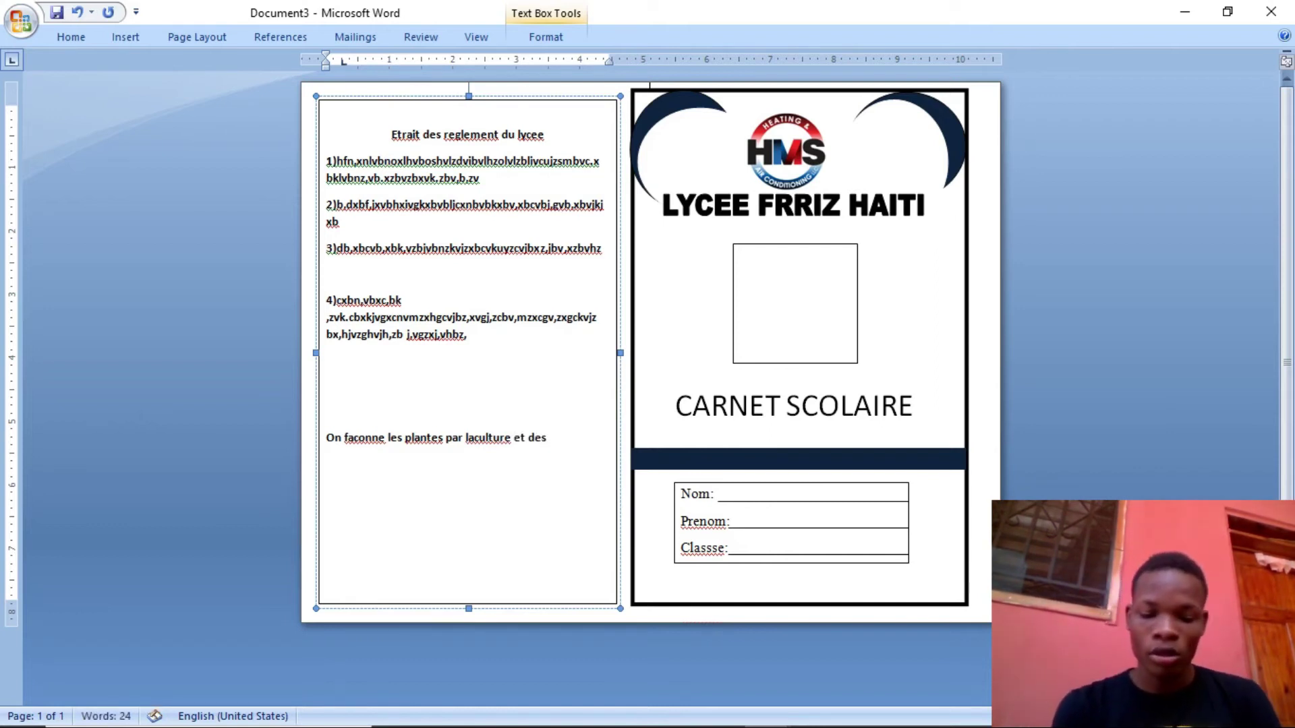
pyautogui.write('s ')
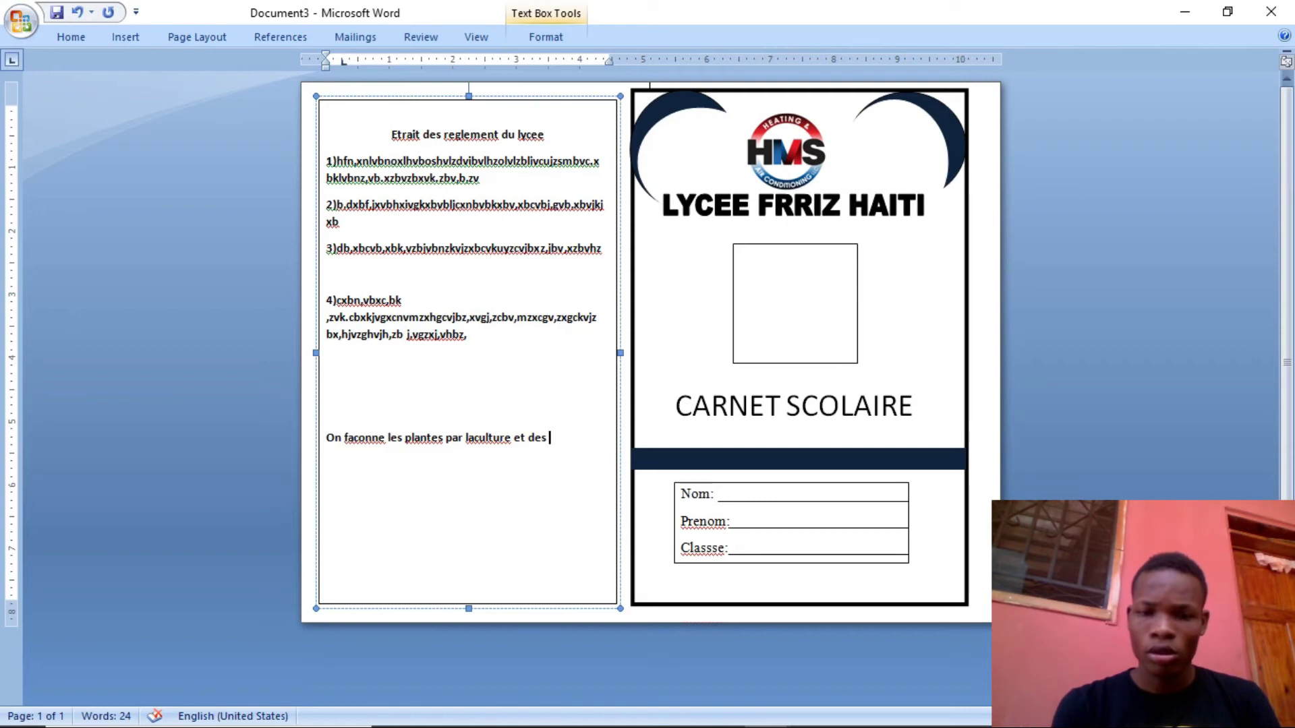
pyautogui.write('h')
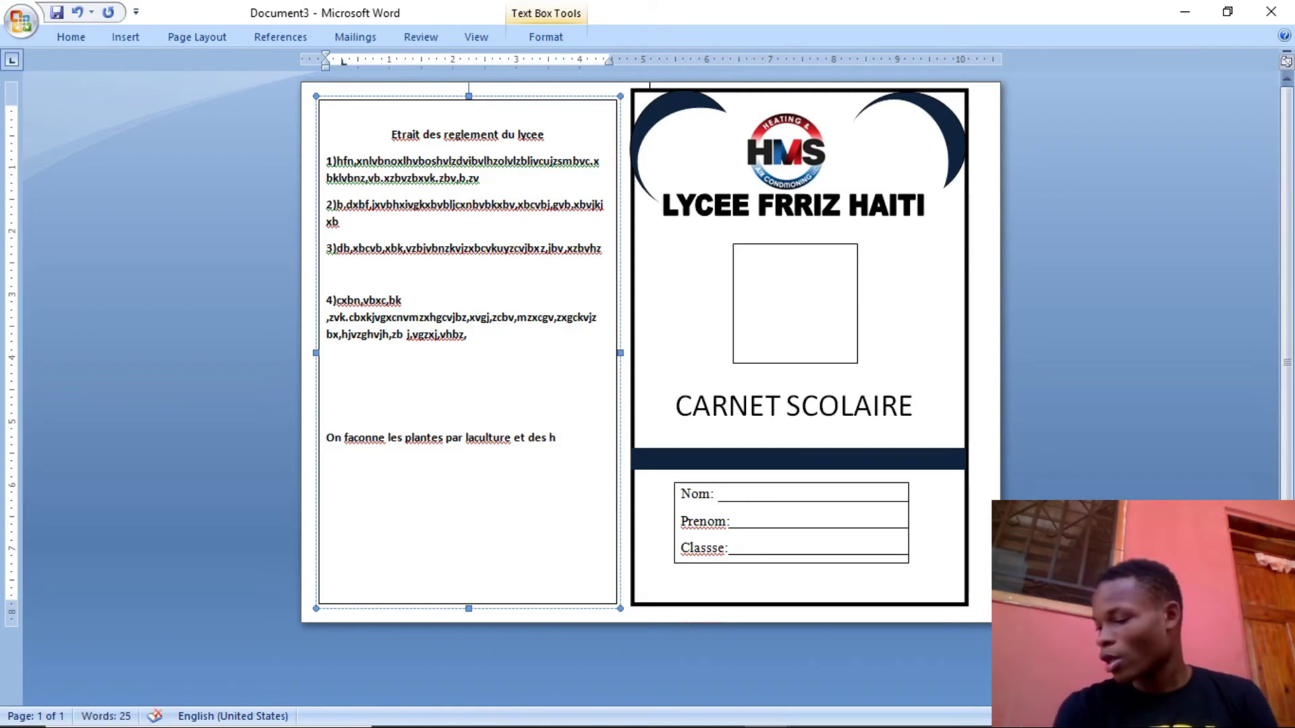
pyautogui.press('BackSpace')
pyautogui.press('BackSpace')
pyautogui.press('BackSpace')
pyautogui.press('BackSpace')
pyautogui.press('BackSpace')
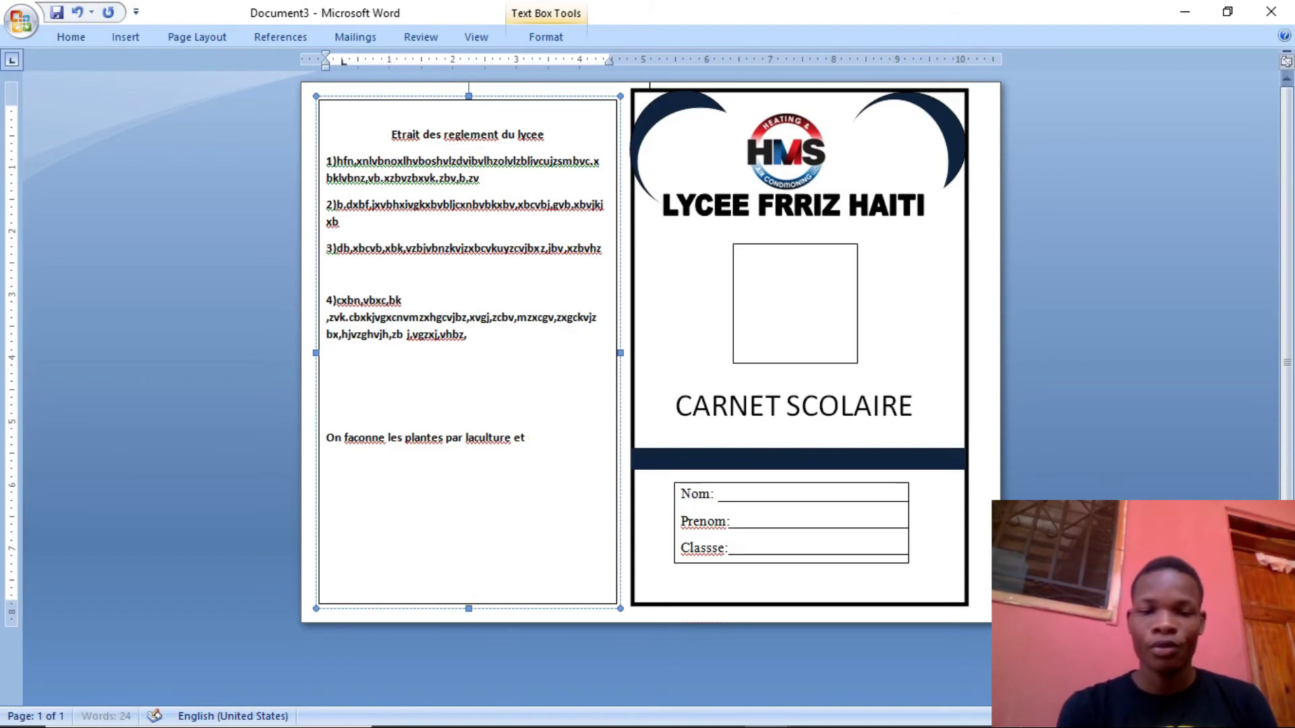
# Finish the motto with the words "les home par l'education".
pyautogui.write('le s')
pyautogui.press('BackSpace')
pyautogui.press('BackSpace')
pyautogui.write('s home ')
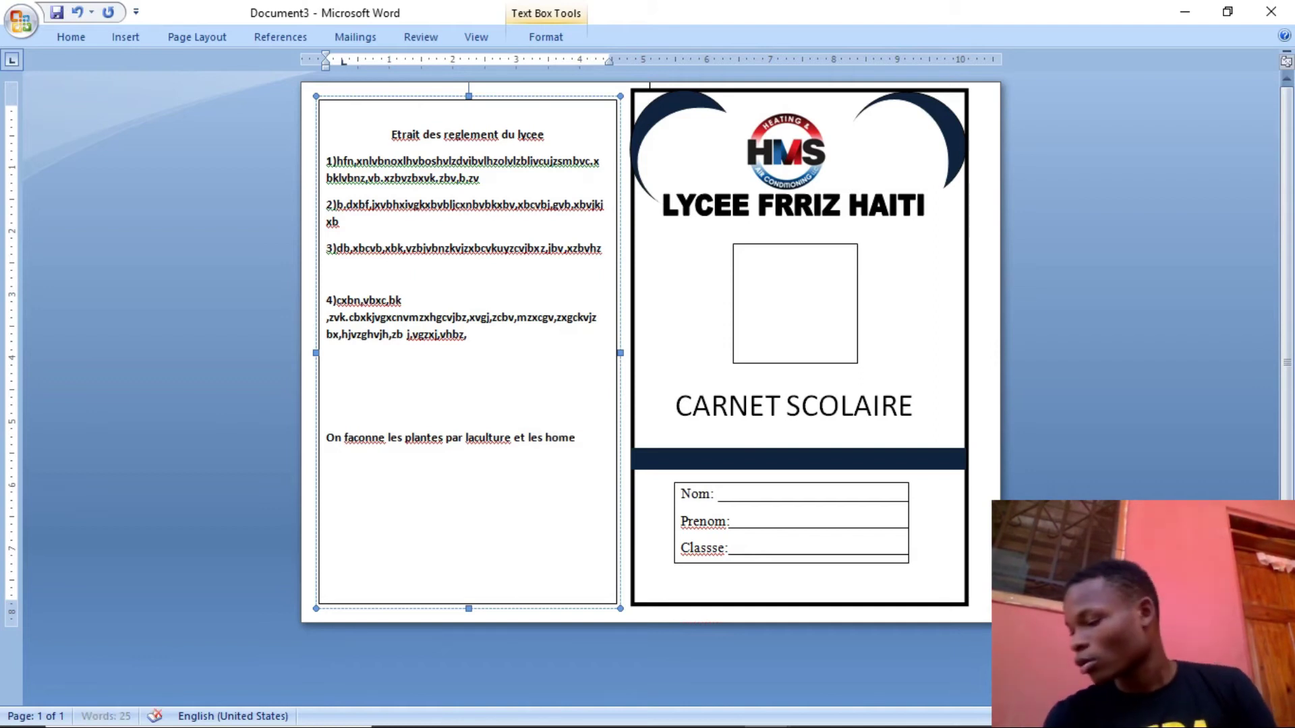
pyautogui.write('par ')
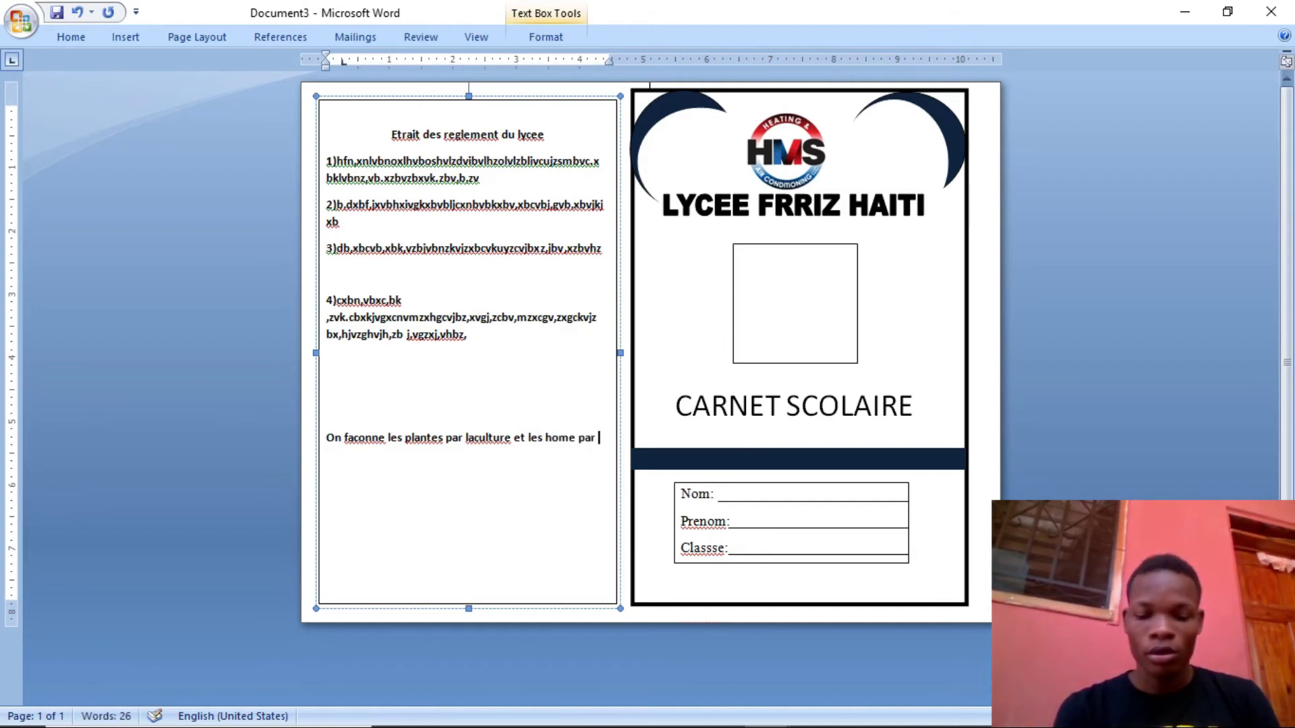
pyautogui.write("l'edu")
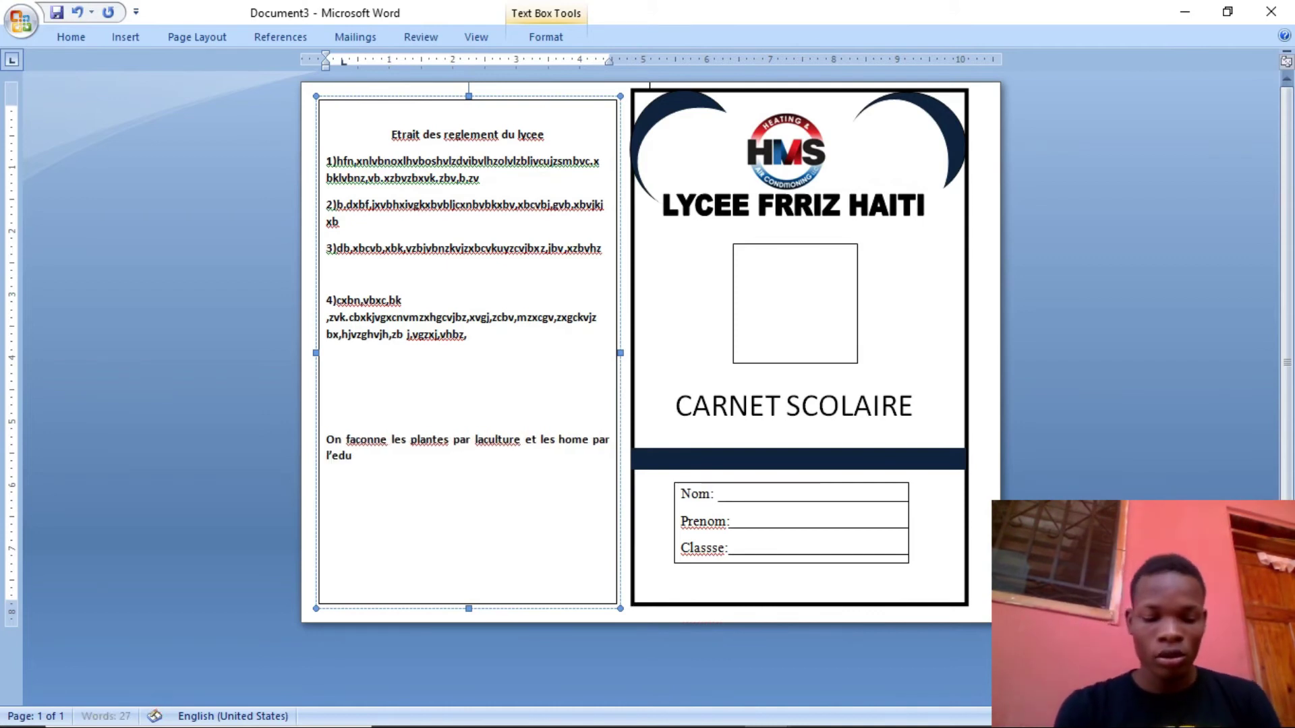
pyautogui.write('cation')
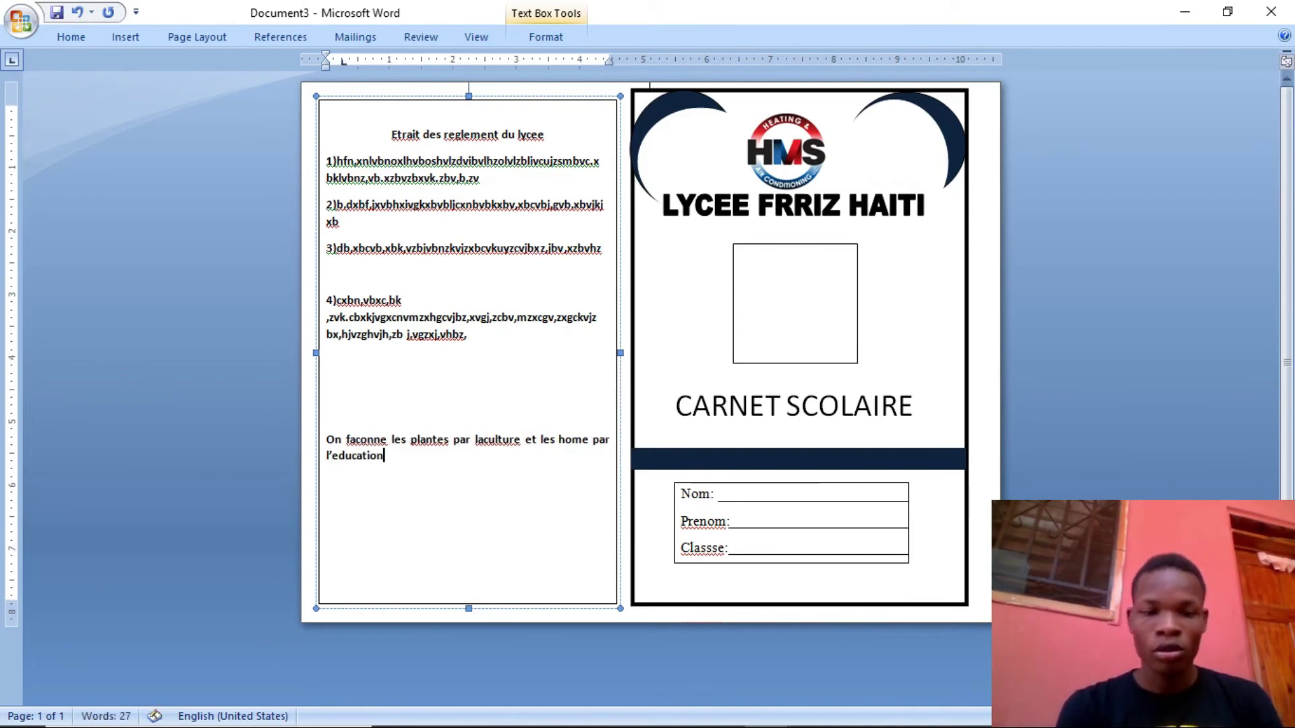
# Change the font of only the motto paragraph to Edwardian Script ITC.
pyautogui.hotkey('ctrl', 'a')
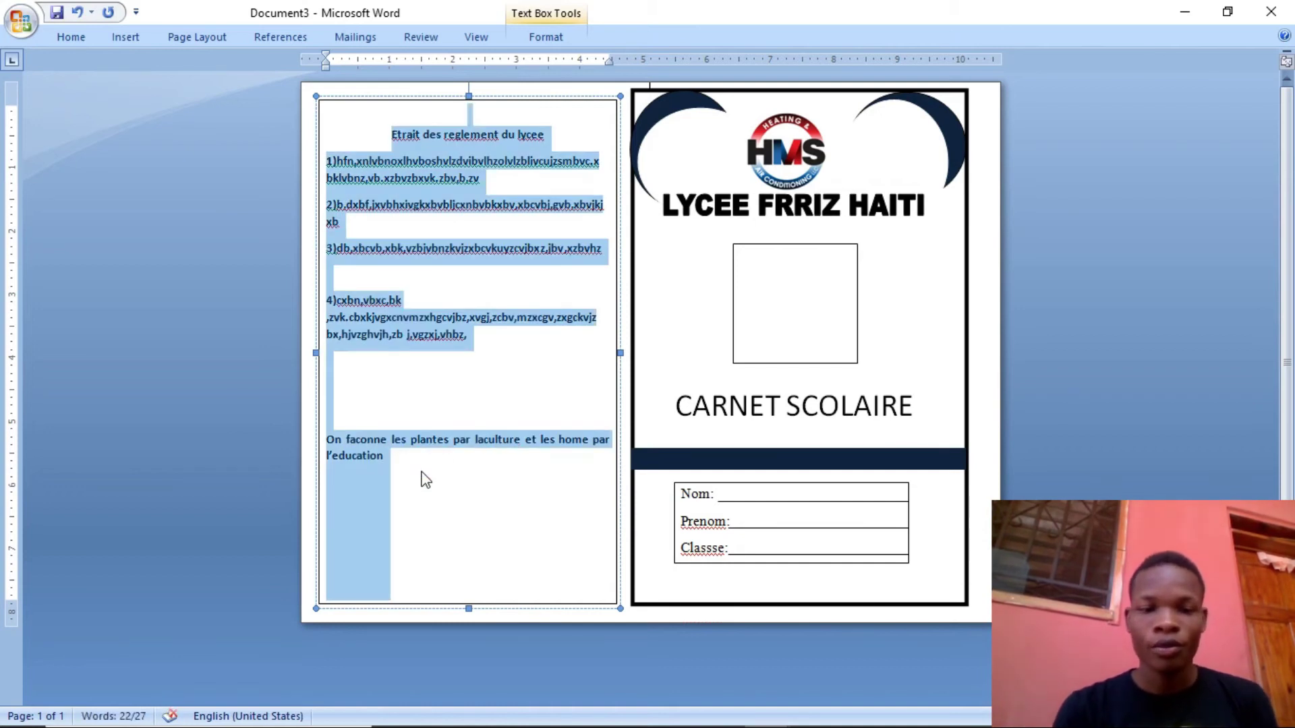
pyautogui.click(404, 463)
pyautogui.moveTo(364, 597); pyautogui.dragTo(326, 439)
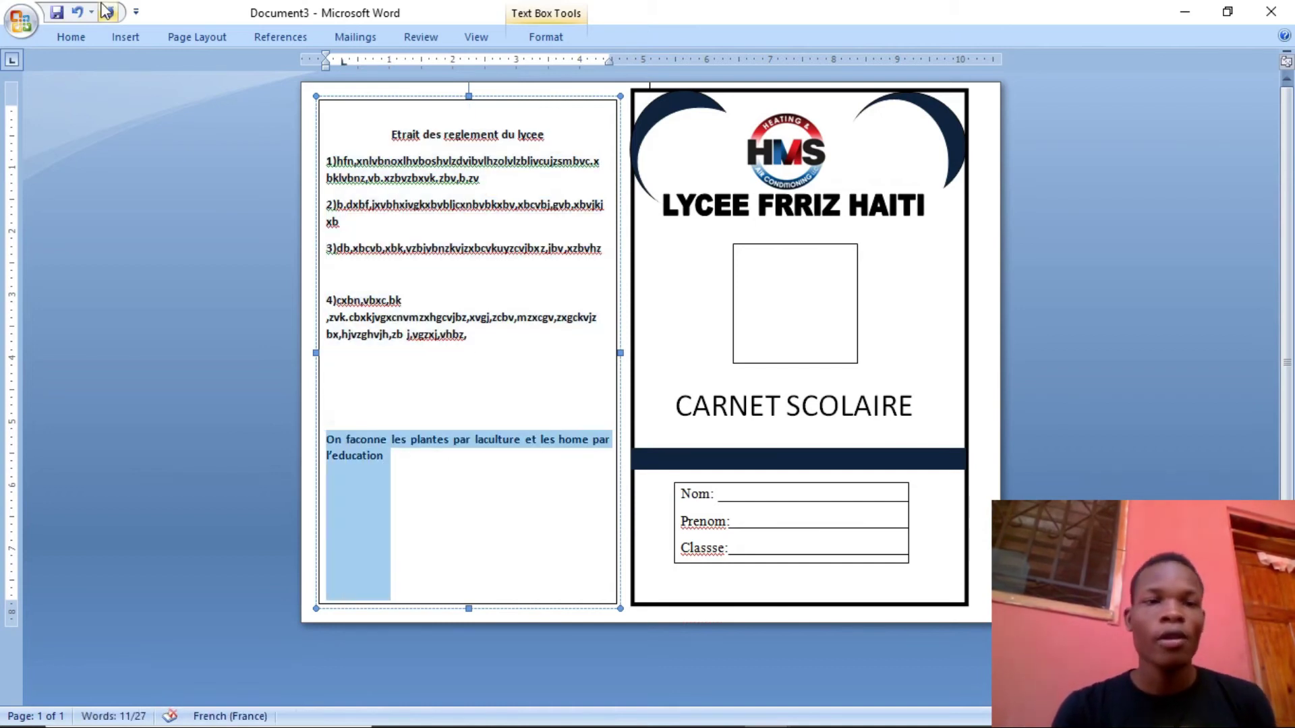
pyautogui.click(71, 37)
pyautogui.click(276, 69)
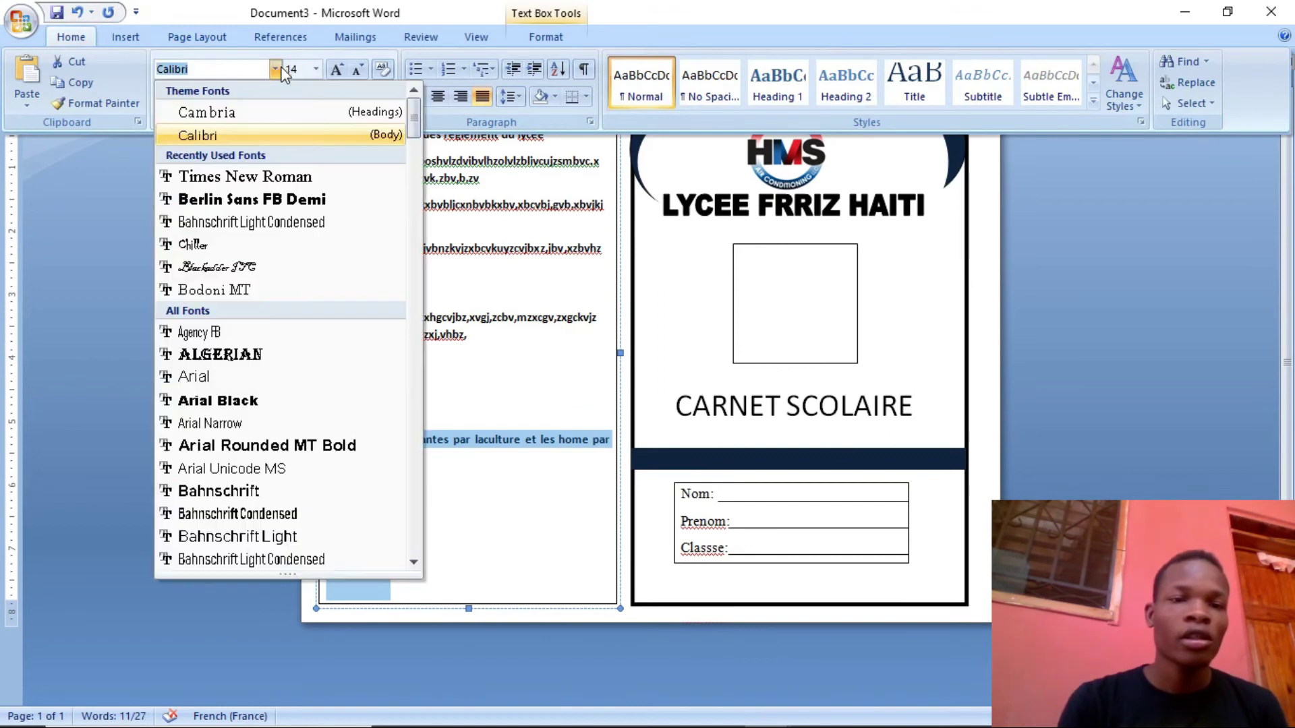
pyautogui.moveTo(414, 120); pyautogui.dragTo(425, 193)
pyautogui.scroll(-11, 323, 199)
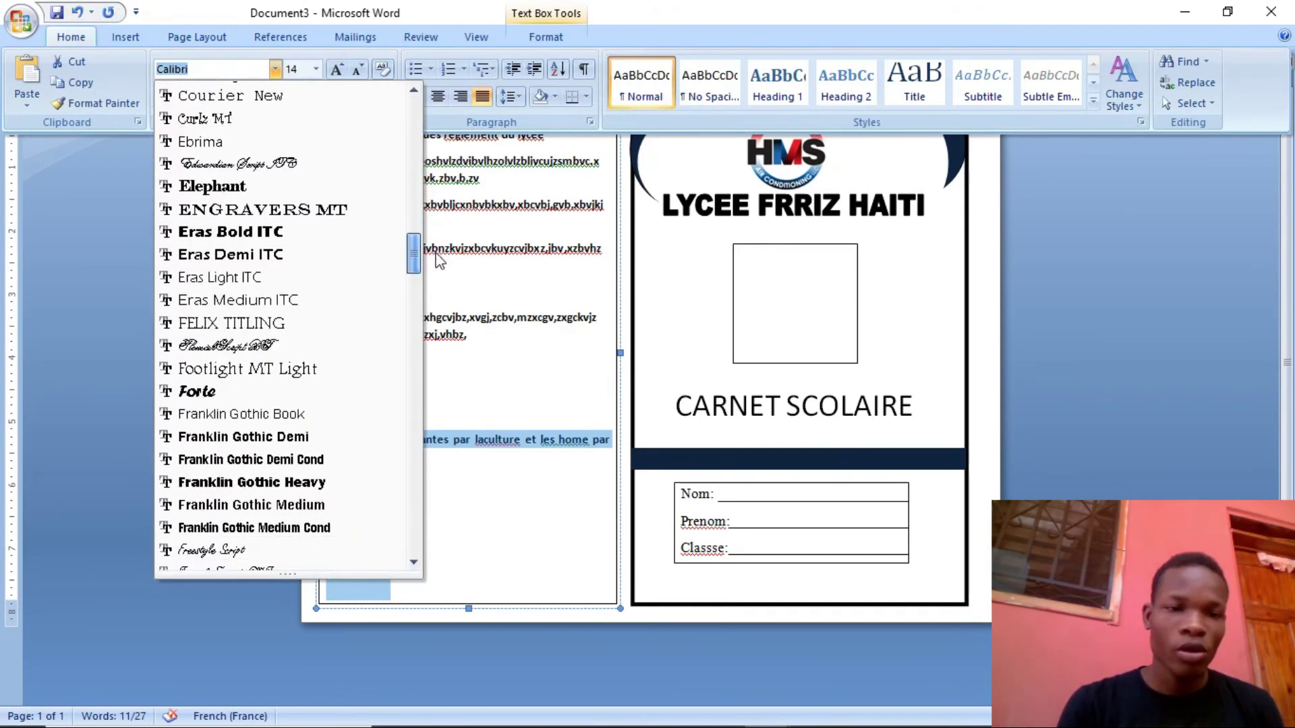
pyautogui.click(303, 165)
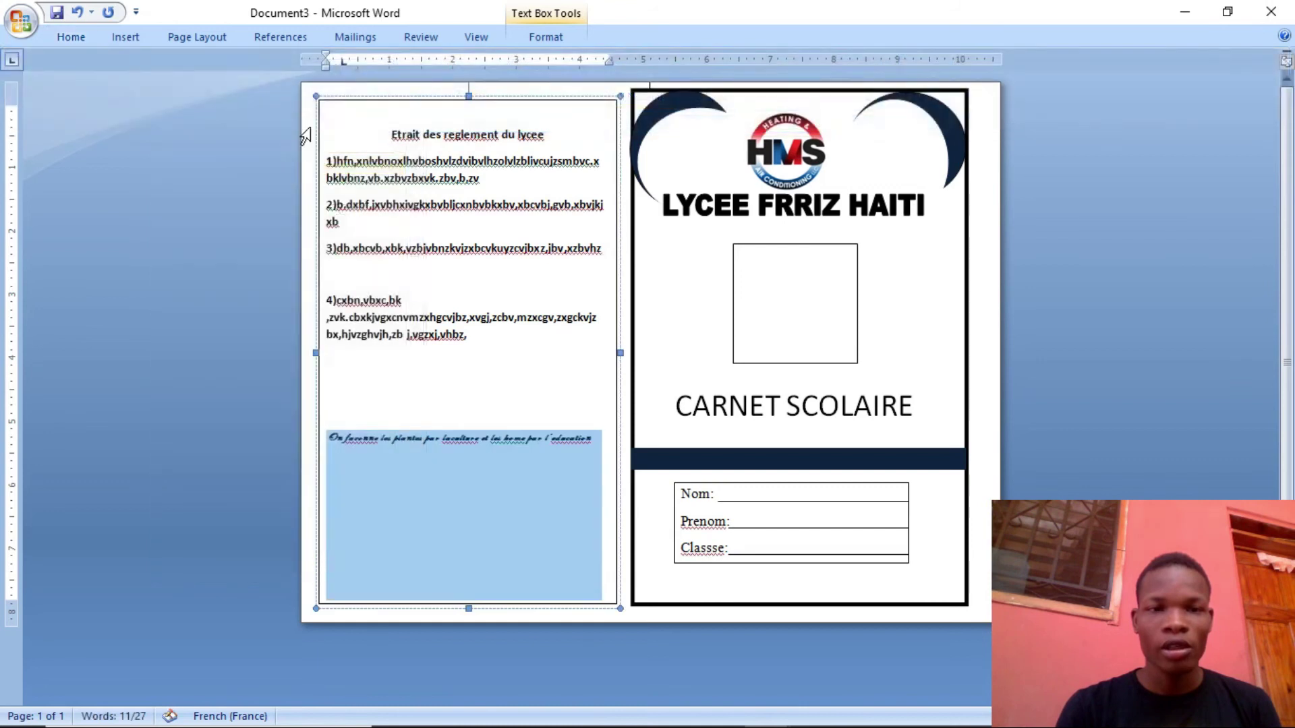
# Enlarge the motto text to 28 pt and center it in the text box.
pyautogui.doubleClick(67, 38)
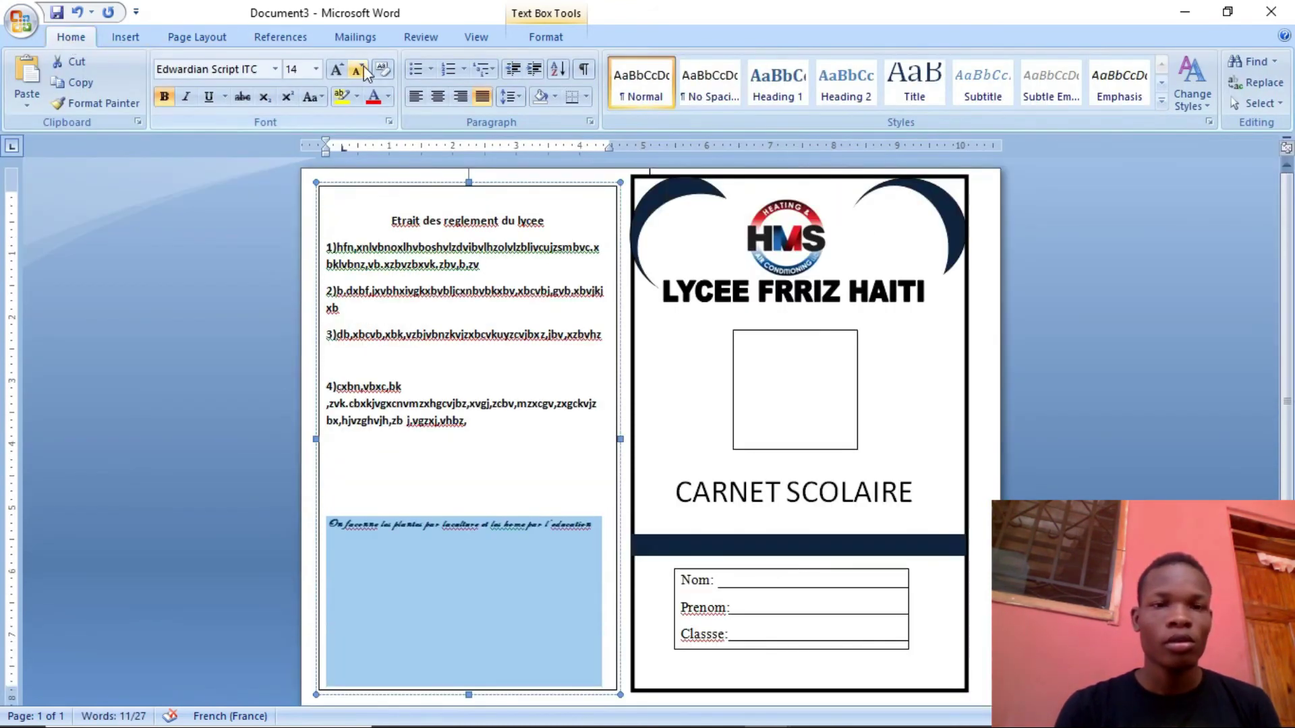
pyautogui.click(338, 74)
pyautogui.click(338, 74)
pyautogui.click(338, 75)
pyautogui.click(339, 74)
pyautogui.click(338, 74)
pyautogui.click(338, 74)
pyautogui.click(338, 74)
pyautogui.click(339, 75)
pyautogui.click(338, 74)
pyautogui.click(361, 71)
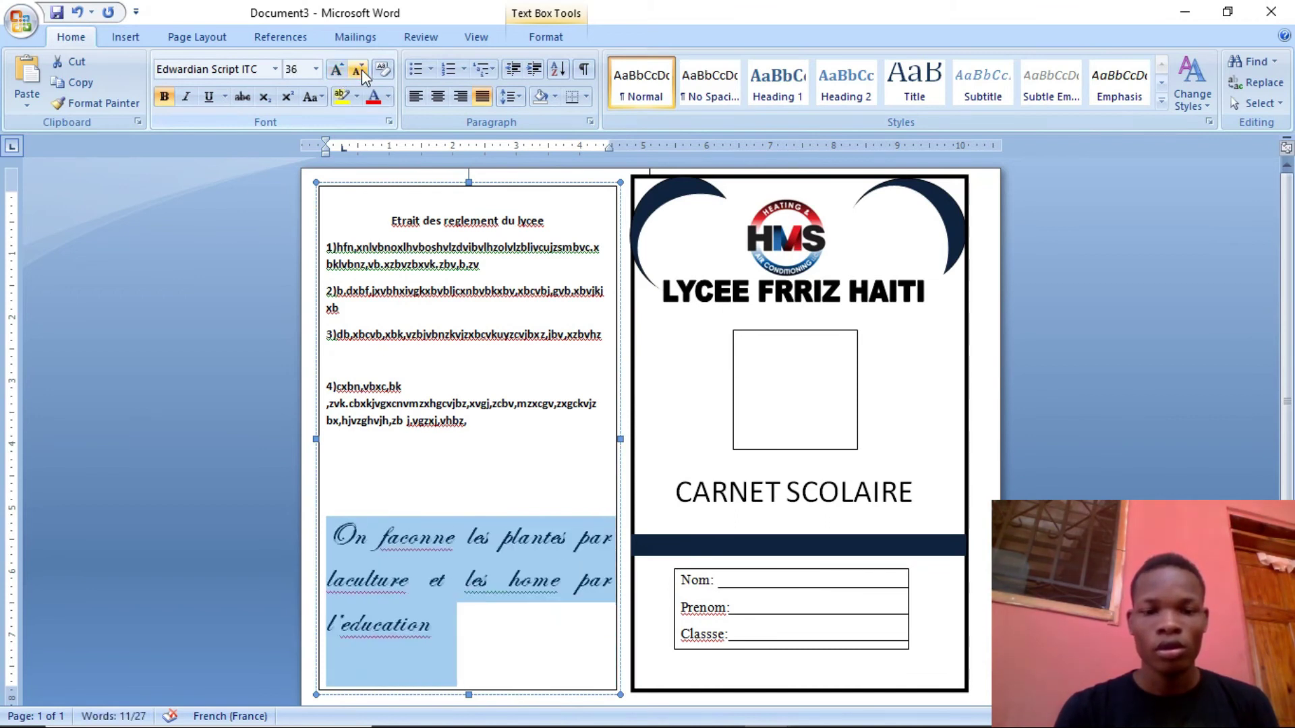
pyautogui.click(361, 72)
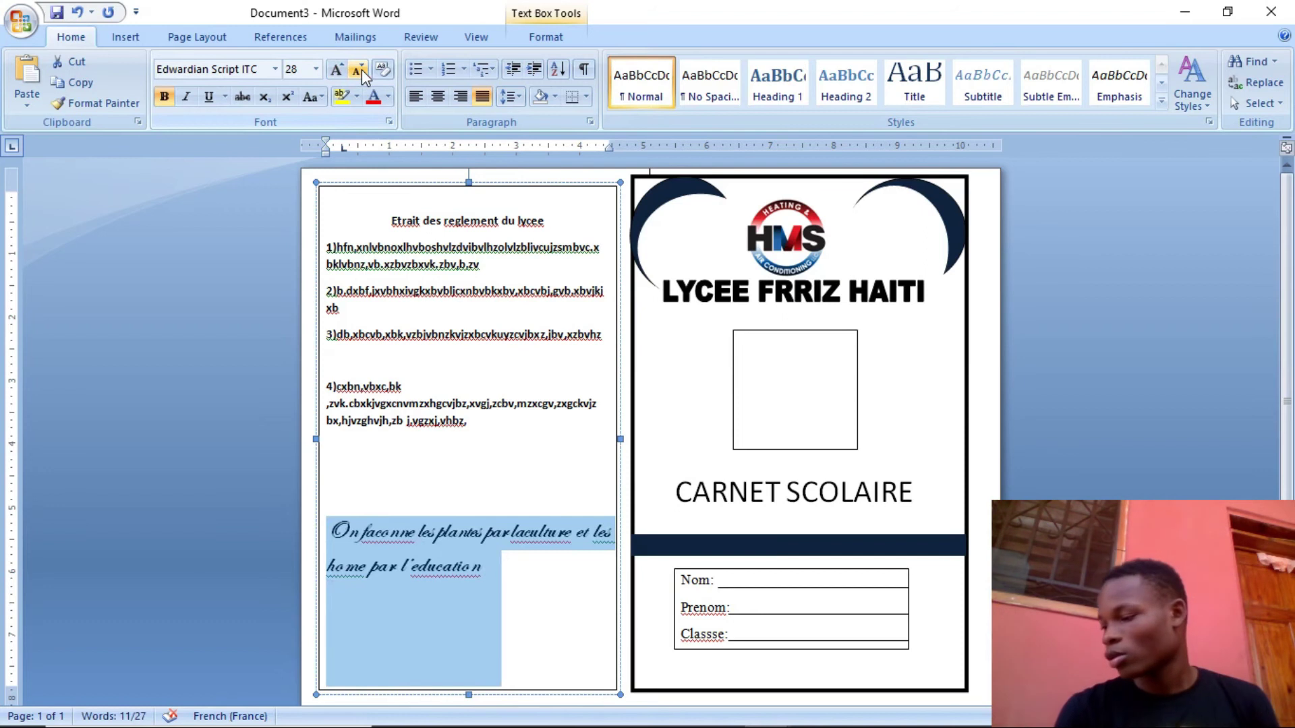
pyautogui.click(437, 96)
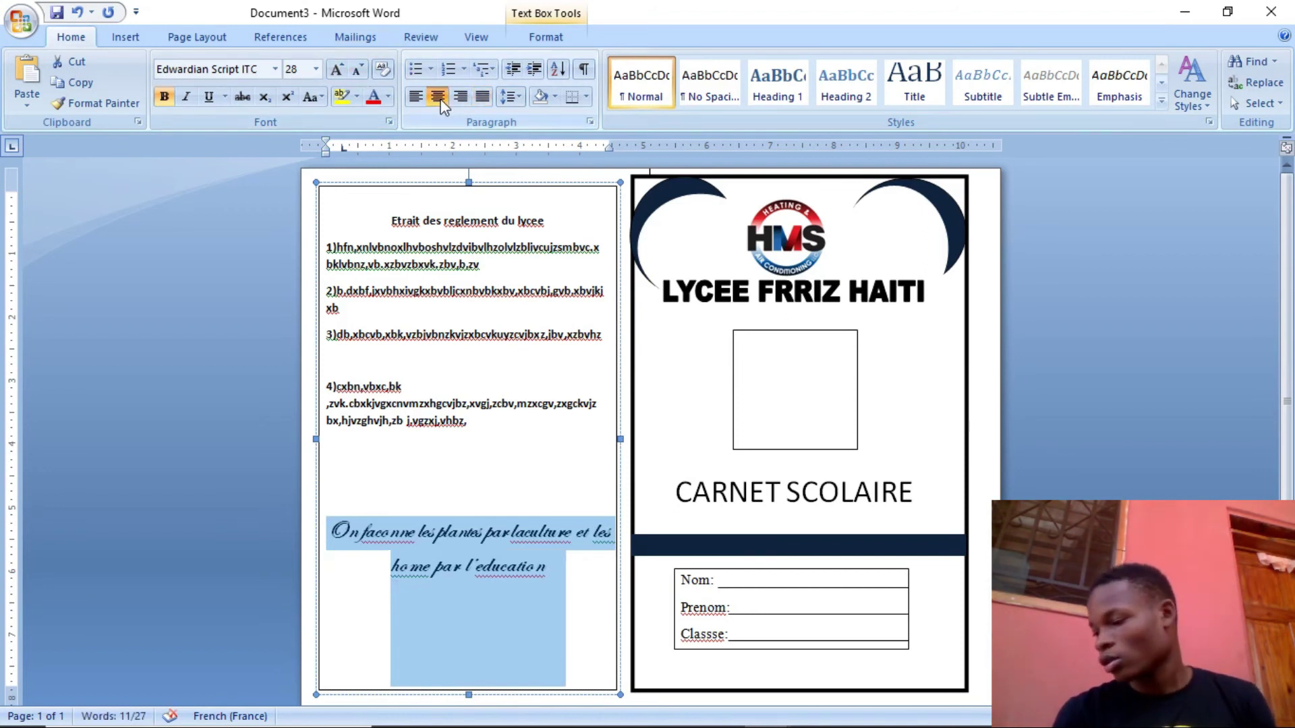
# Insert two empty paragraphs directly before the motto to move it down the text box, then leave the box.
pyautogui.click(347, 533)
pyautogui.click(338, 536)
pyautogui.press('Return')
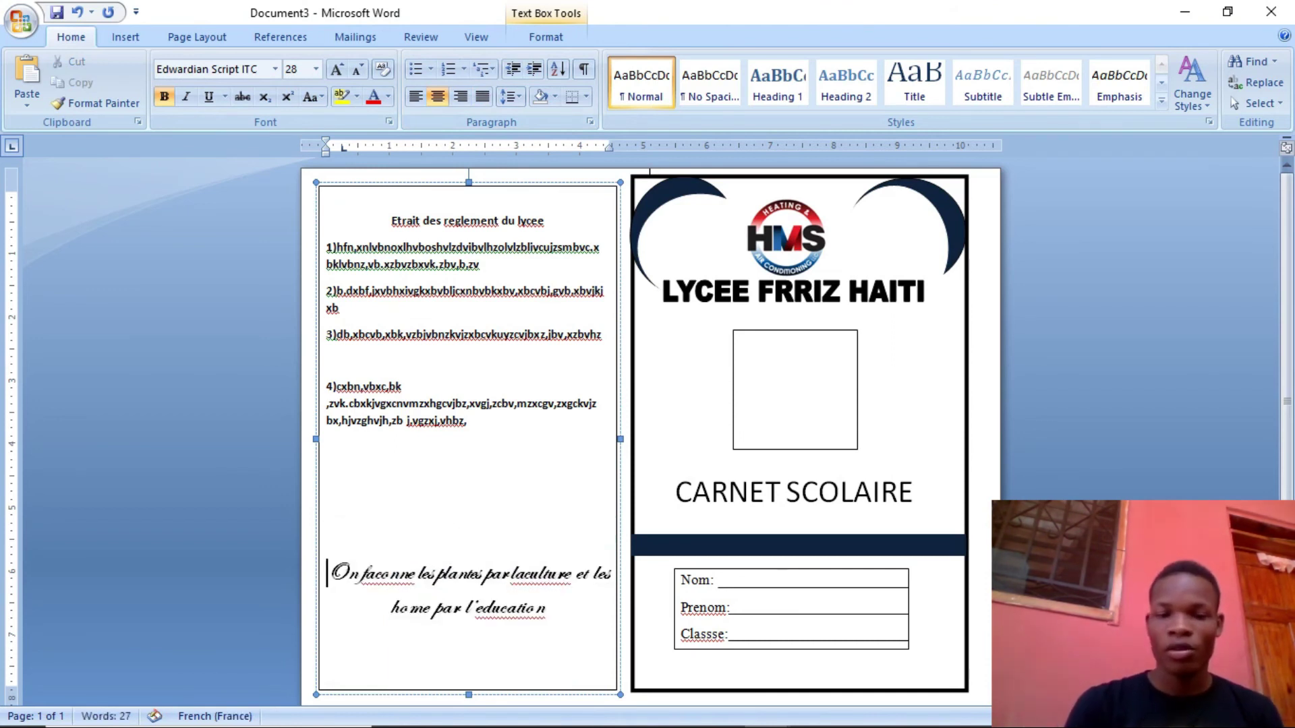
pyautogui.press('Return')
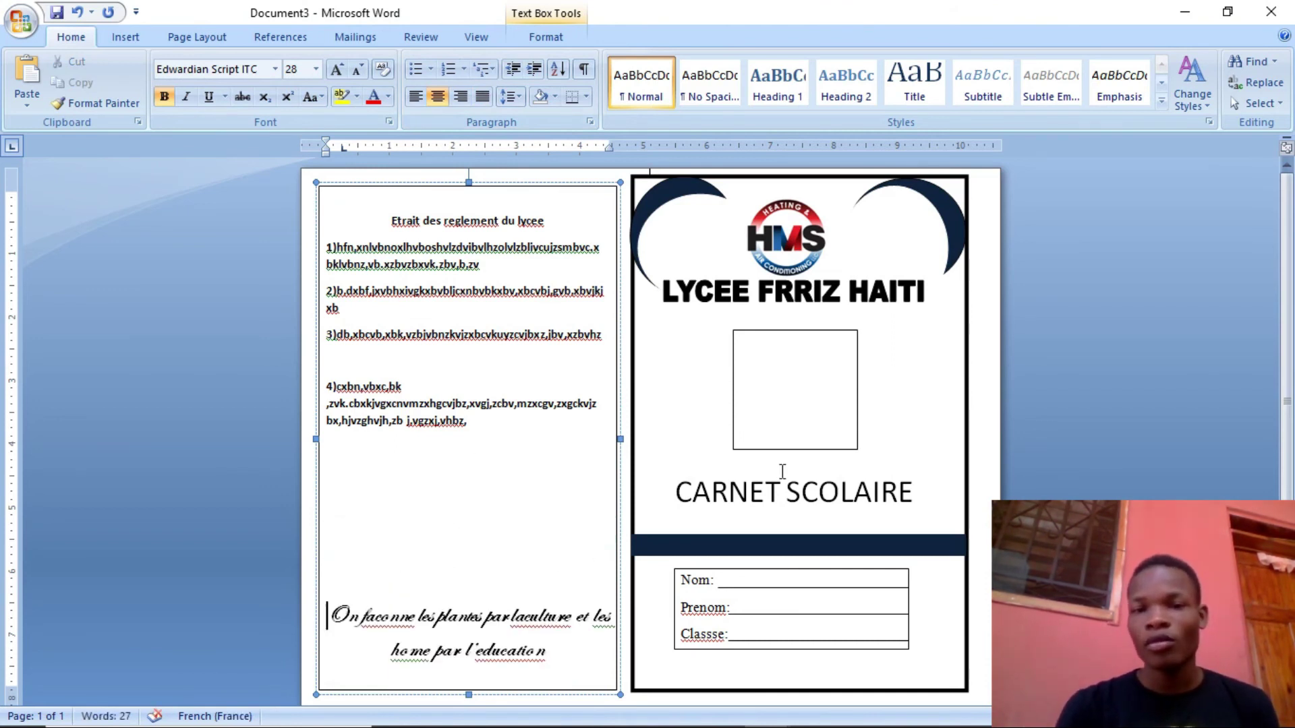
pyautogui.click(812, 439)
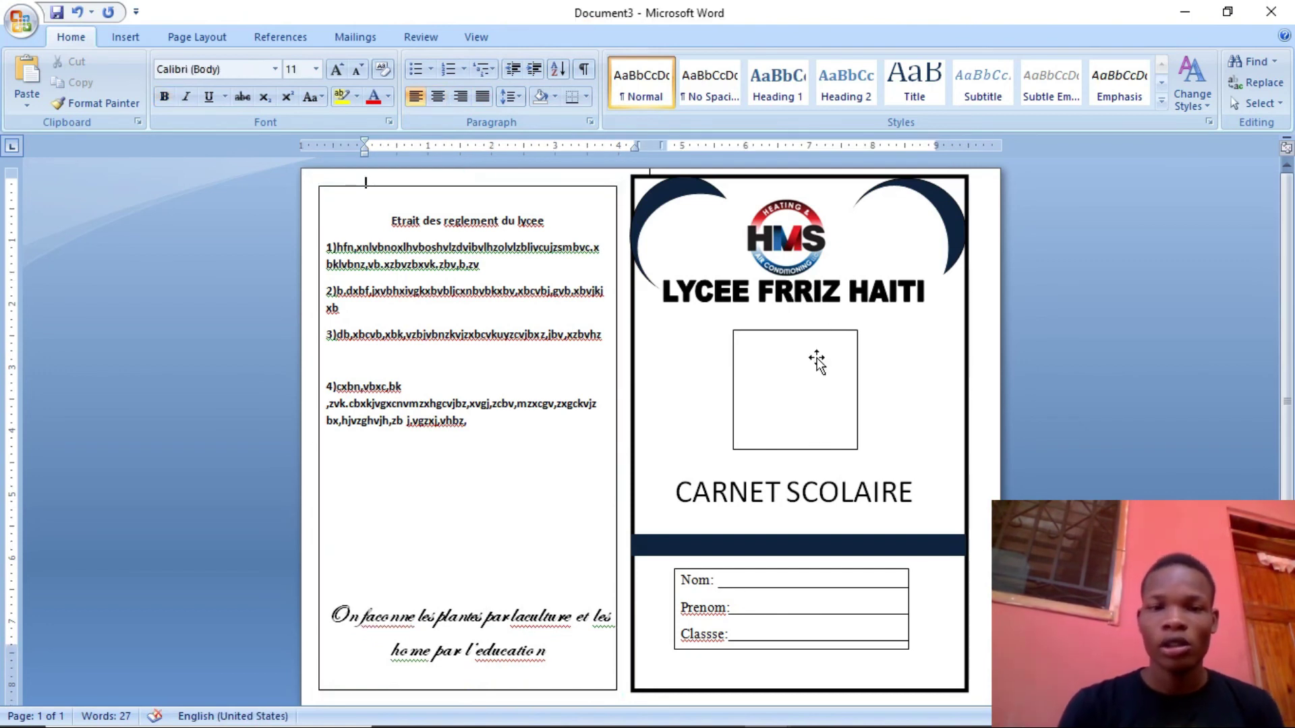
# Extend the rules text box upward so its upper edge lines up with the top of the cover frame.
pyautogui.scroll(-1, 1106, 255)
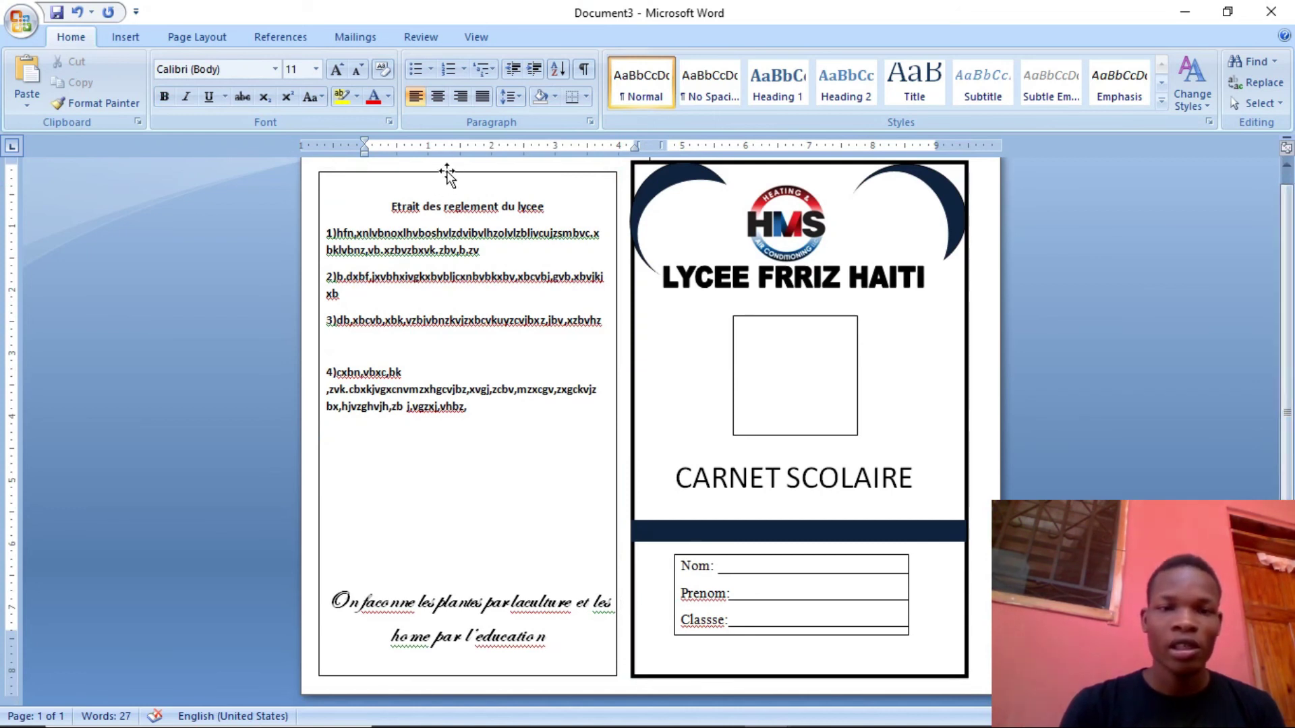
pyautogui.click(447, 172)
pyautogui.click(478, 164)
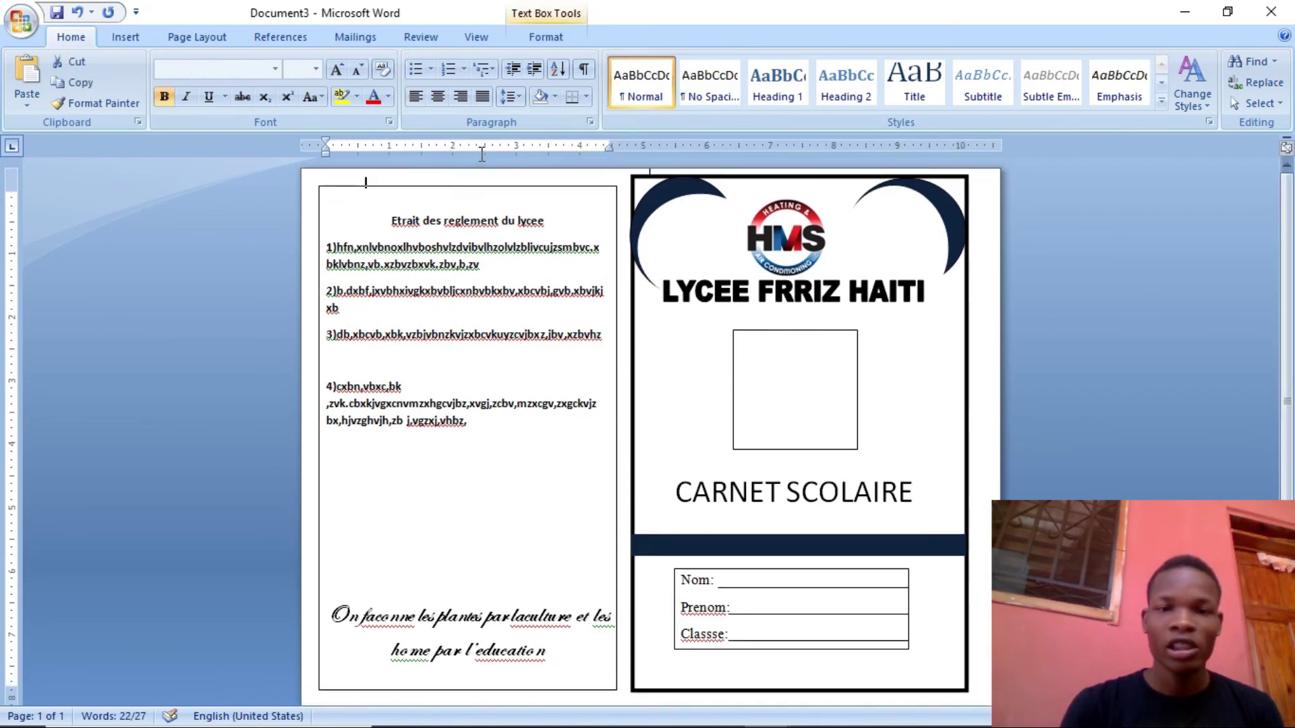
pyautogui.click(468, 182)
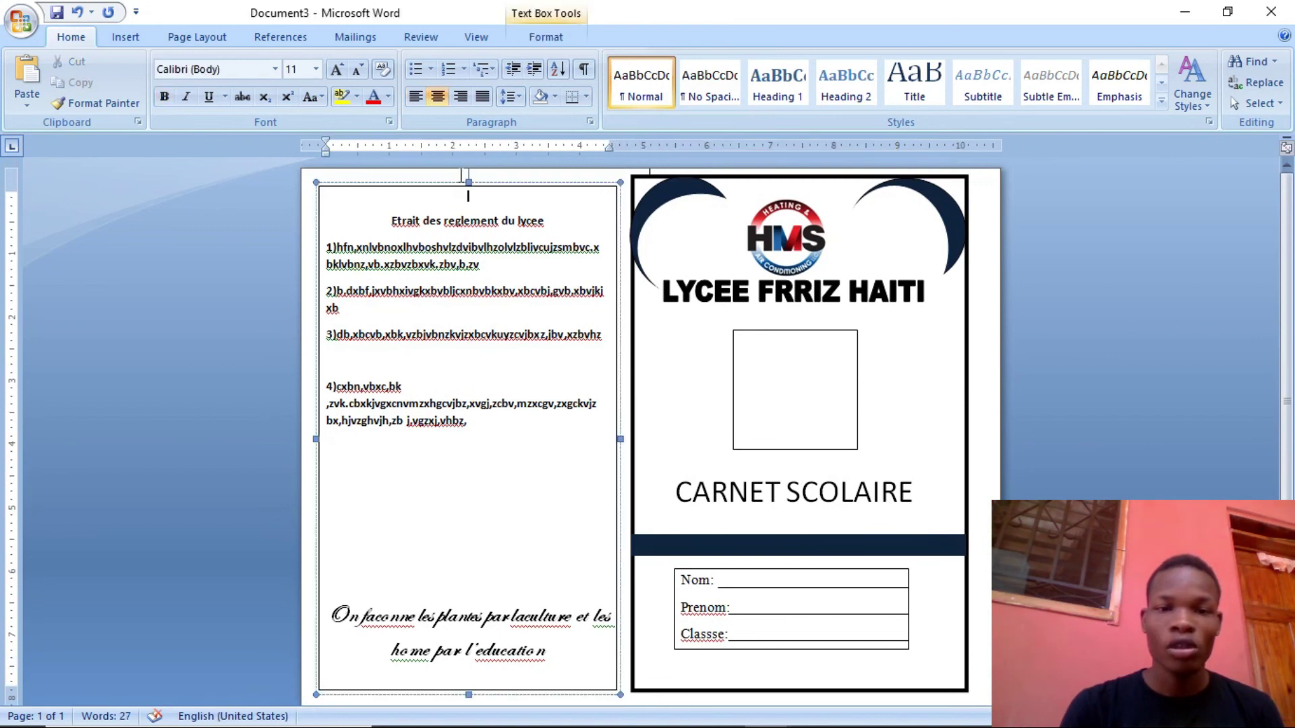
pyautogui.moveTo(468, 182); pyautogui.dragTo(470, 175)
pyautogui.scroll(-1, 1290, 326)
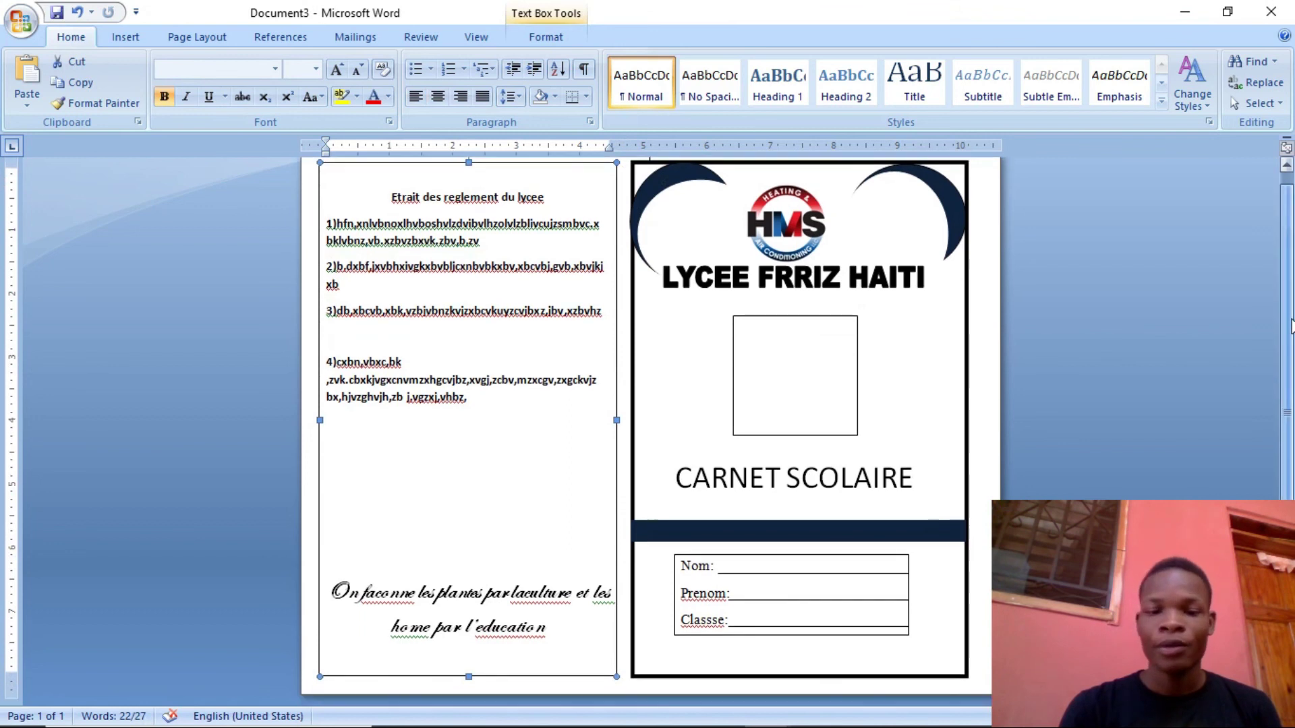